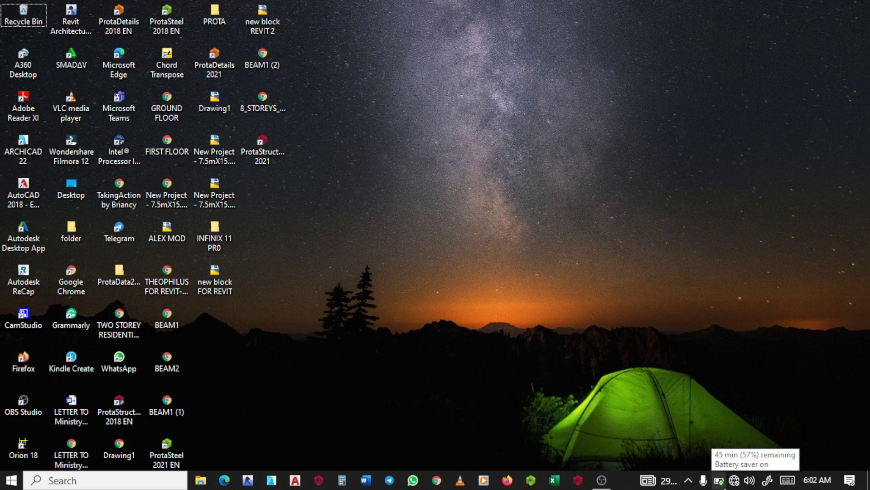
# Launch ProtaStructure 2018, dismiss the welcome window and create a new project with the code new_PROJECT
pyautogui.click(724, 486)
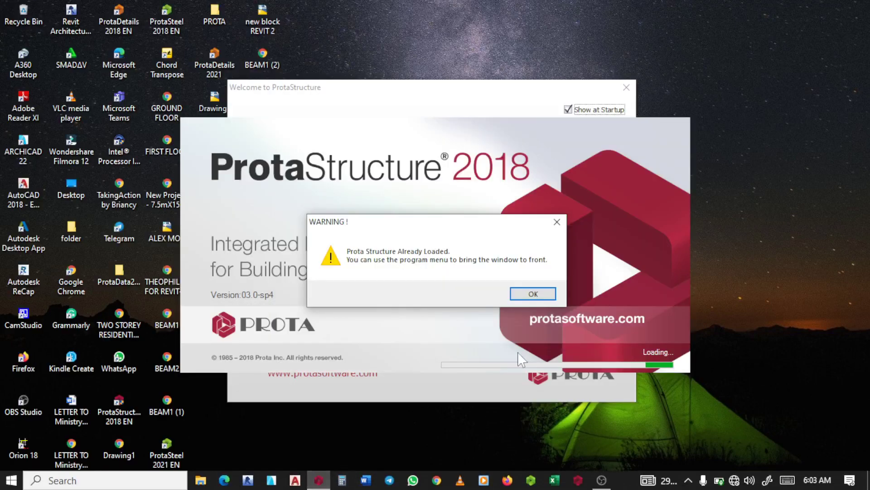
pyautogui.click(533, 294)
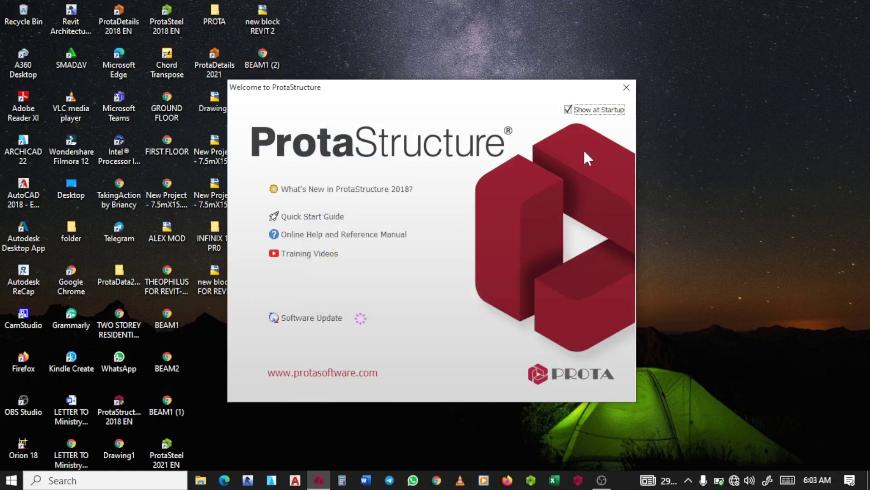
pyautogui.click(627, 88)
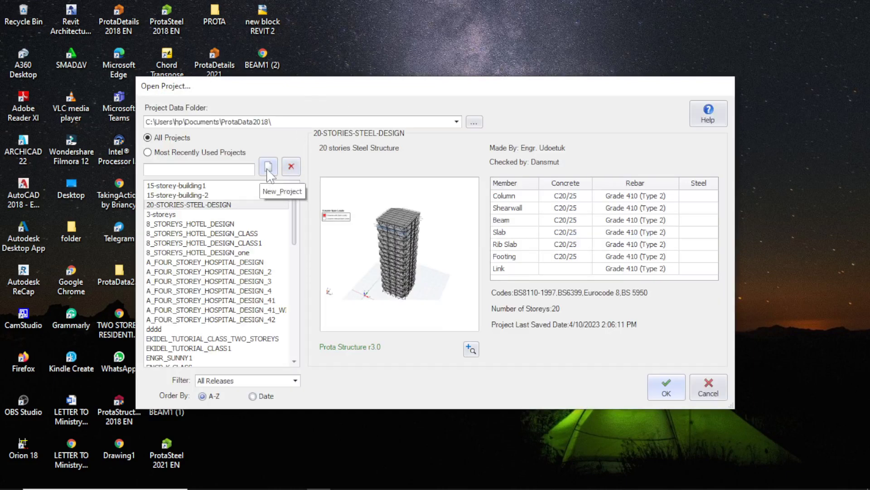
pyautogui.click(268, 167)
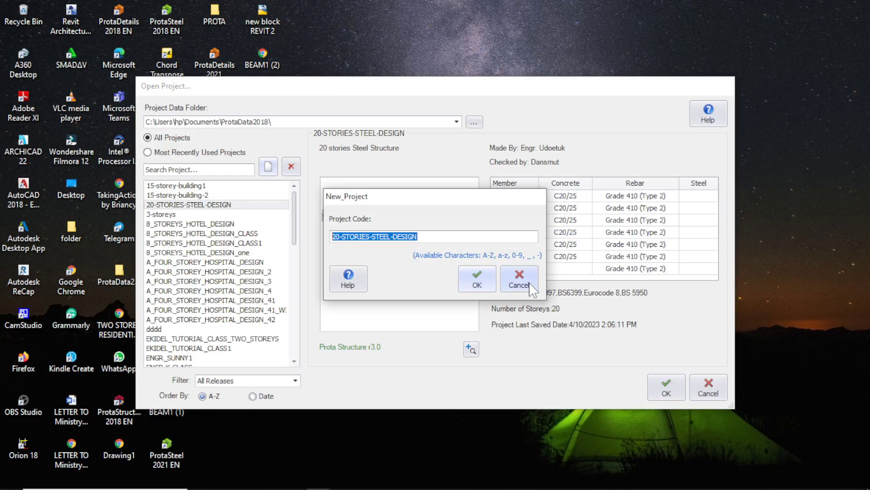
pyautogui.write('new_PROJECT')
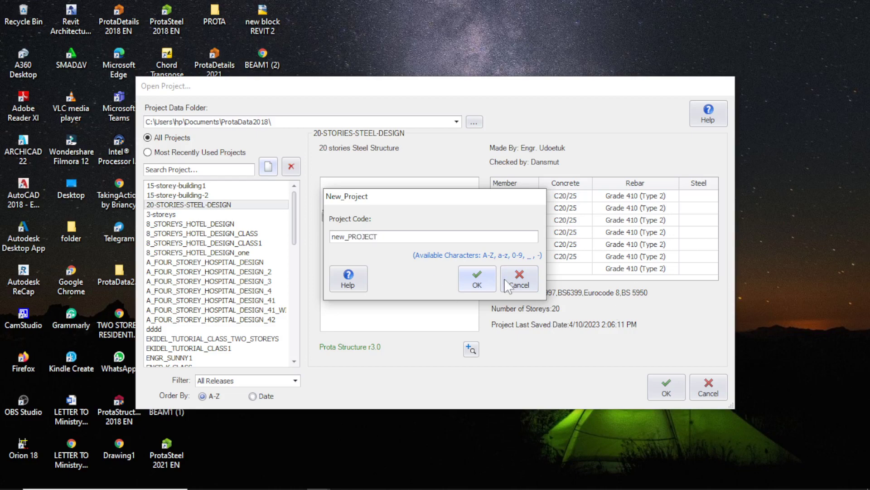
pyautogui.click(469, 286)
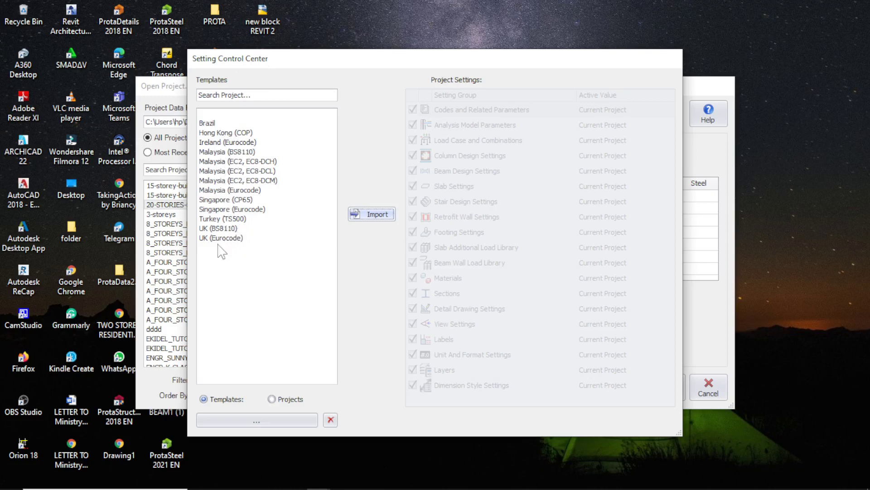
# Import the UK (BS8110) template with all setting groups into the new project
pyautogui.click(225, 229)
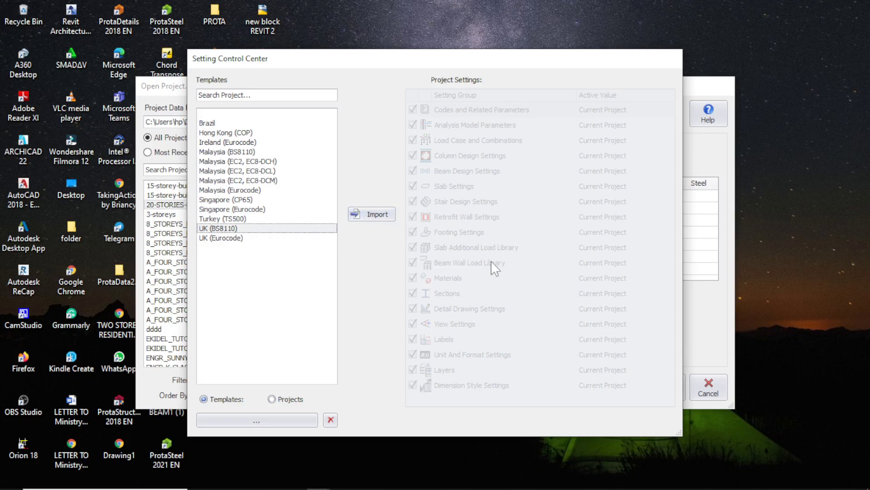
pyautogui.click(373, 214)
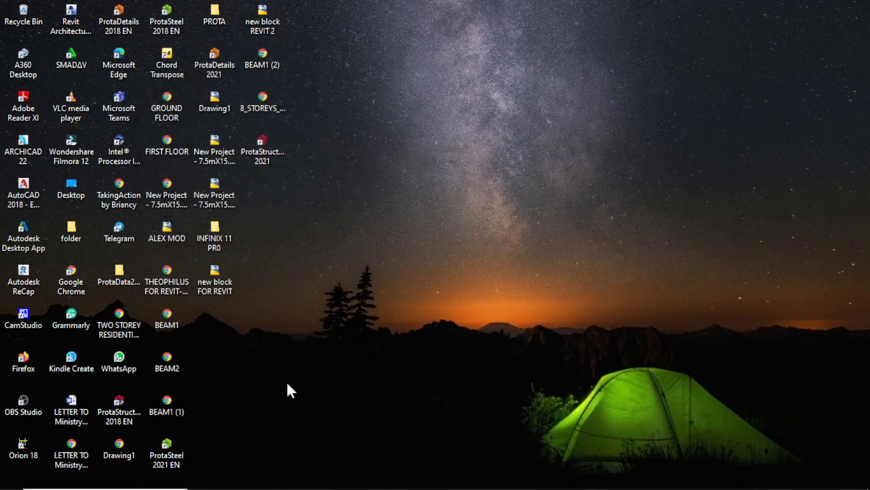
pyautogui.moveTo(287, 489)
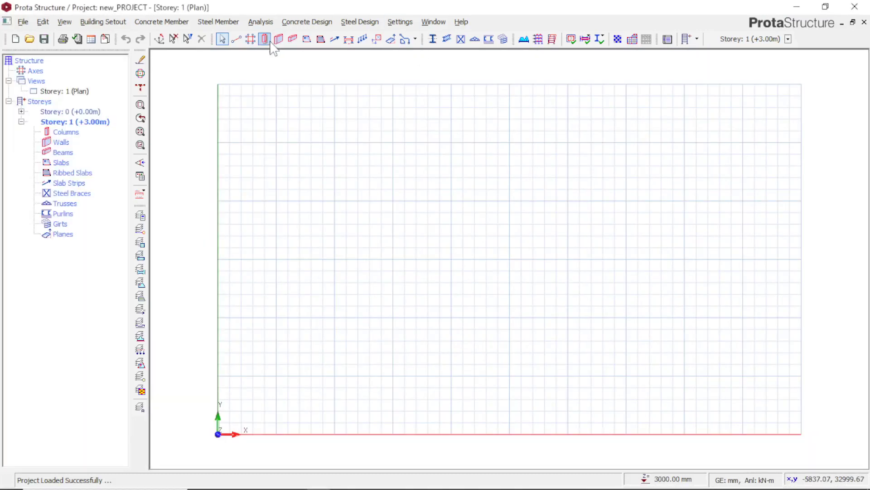
# Insert an orthogonal axis grid at about x 15085, y 13552, with 5000*3 spacing and 2000 extension length in both directions
pyautogui.click(246, 41)
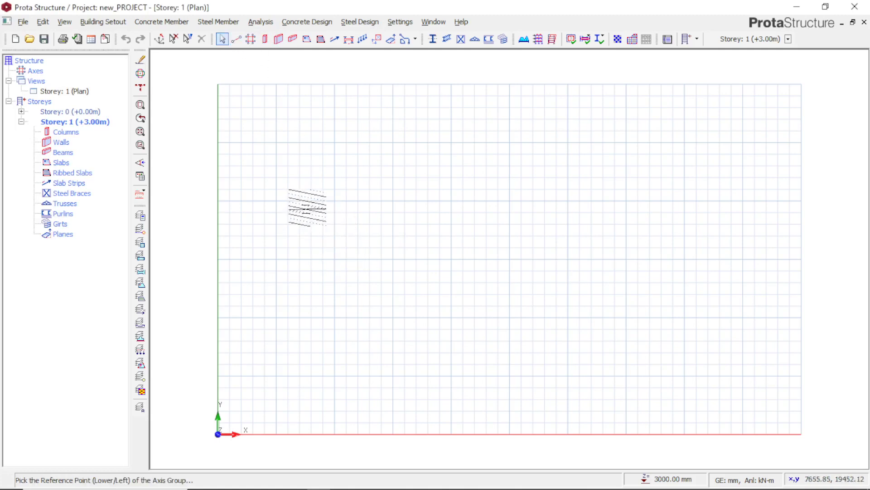
pyautogui.click(395, 275)
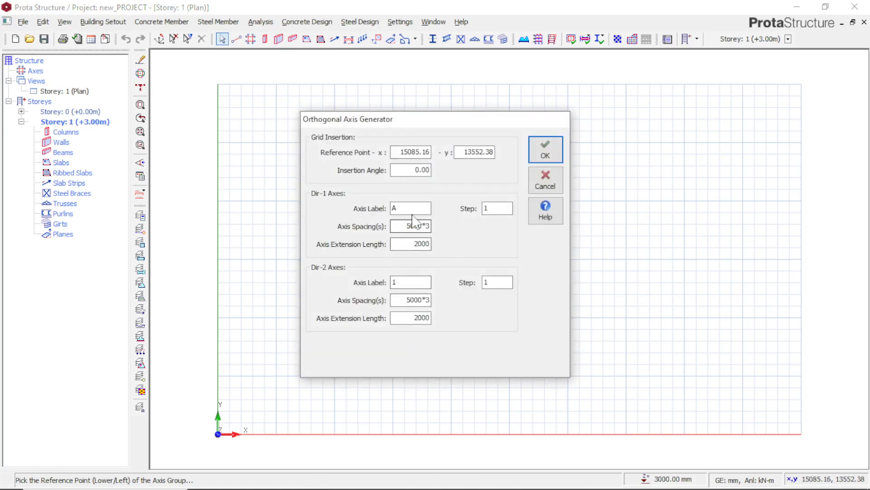
pyautogui.click(545, 150)
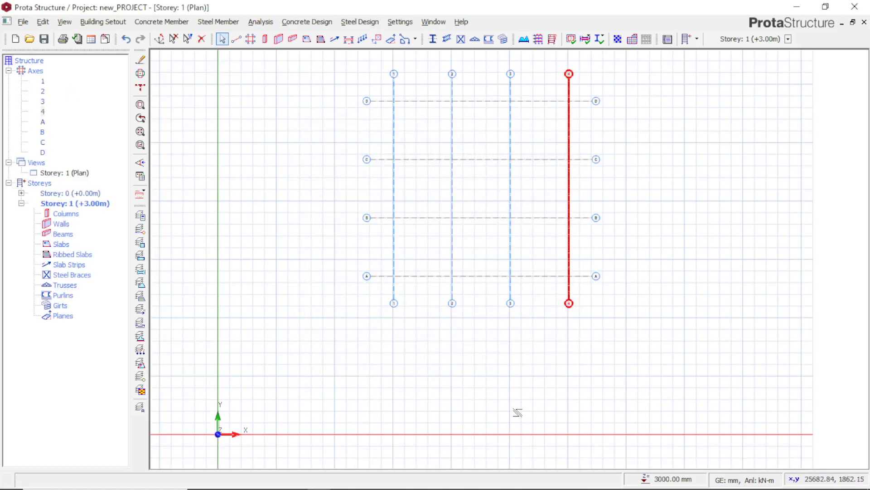
pyautogui.scroll(1, 517, 412)
pyautogui.scroll(-2, 517, 412)
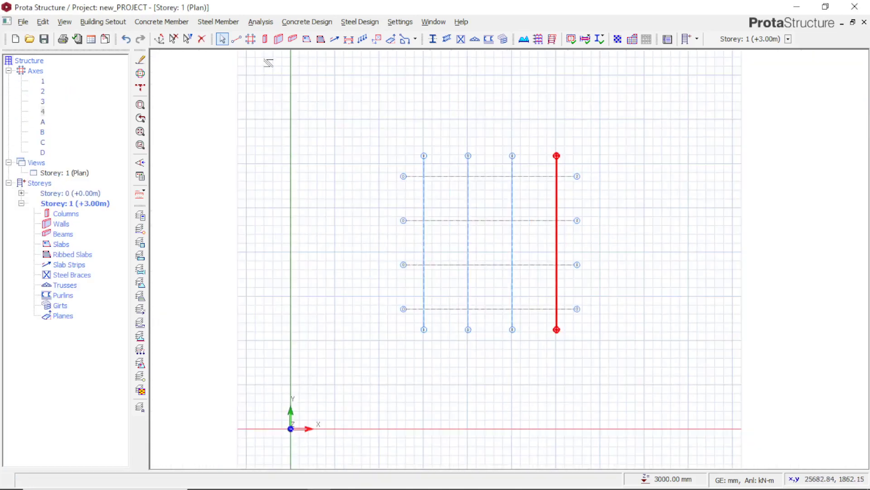
# Place four 500 × 250 mm concrete columns where axes 1 and 2 cross axes B and C
pyautogui.click(265, 39)
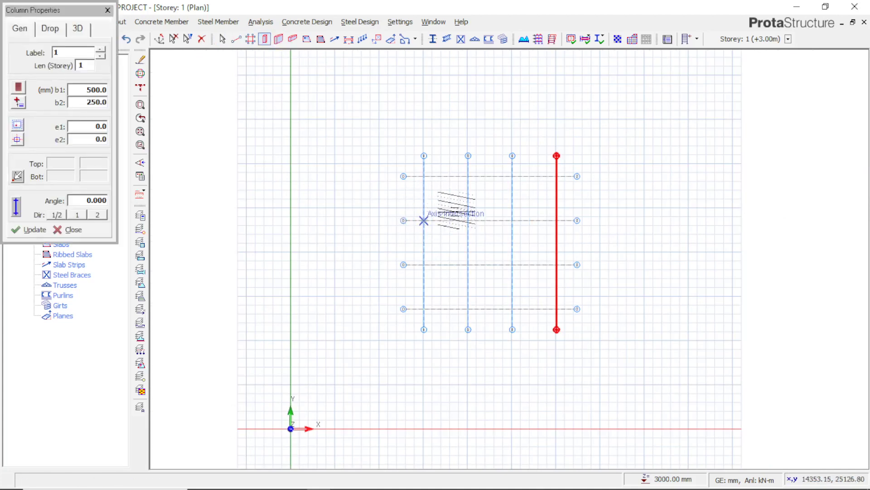
pyautogui.click(423, 220)
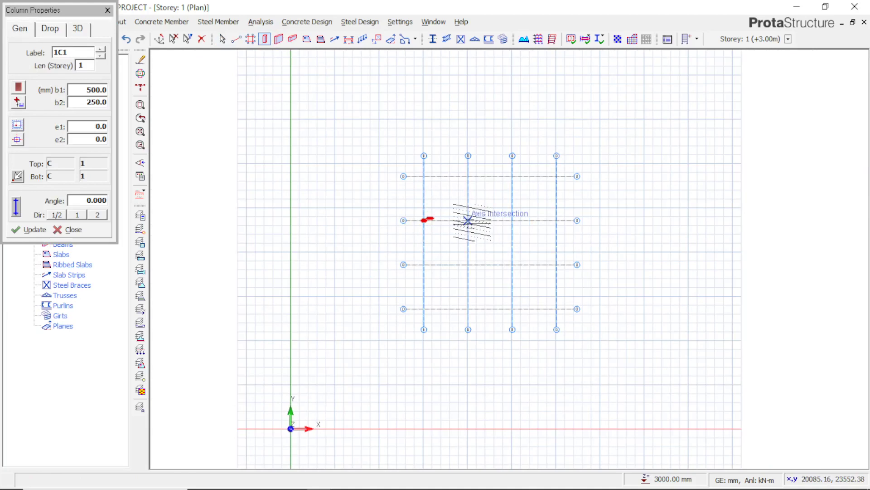
pyautogui.click(468, 221)
pyautogui.click(469, 265)
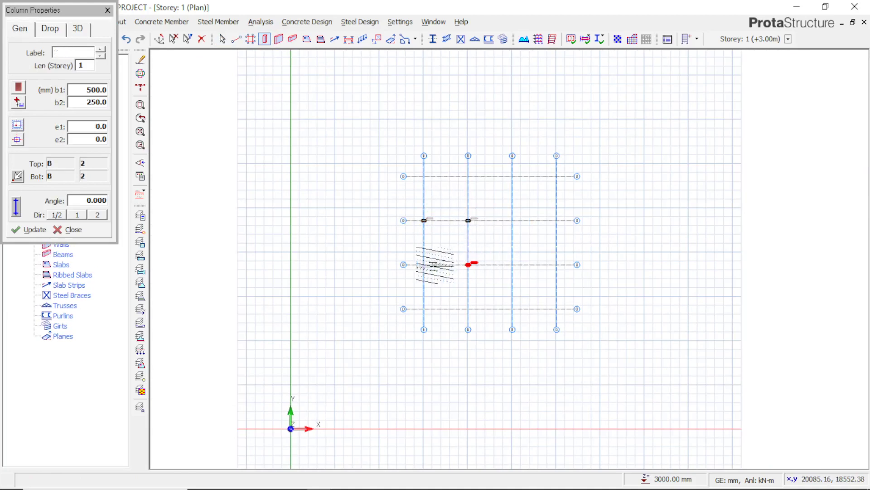
pyautogui.click(424, 264)
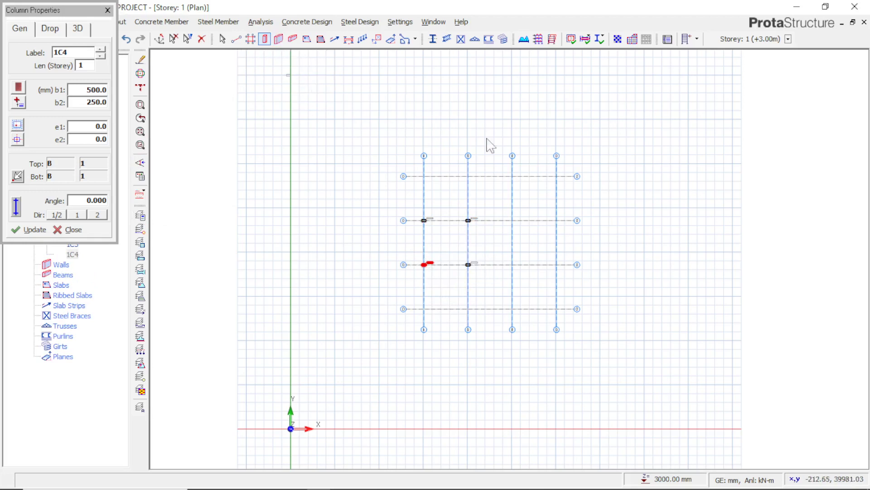
# Insert a 250 mm thick wall along axis 3 between axes C and B
pyautogui.press('w')
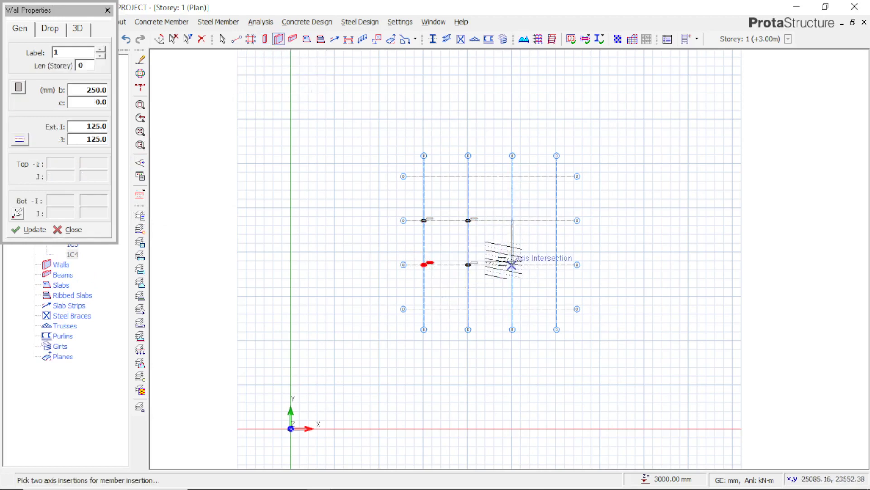
pyautogui.click(513, 264)
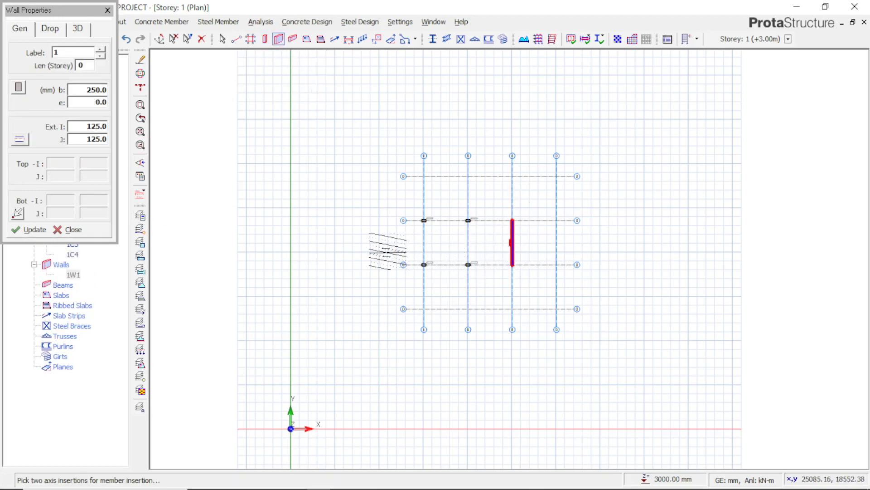
pyautogui.click(293, 39)
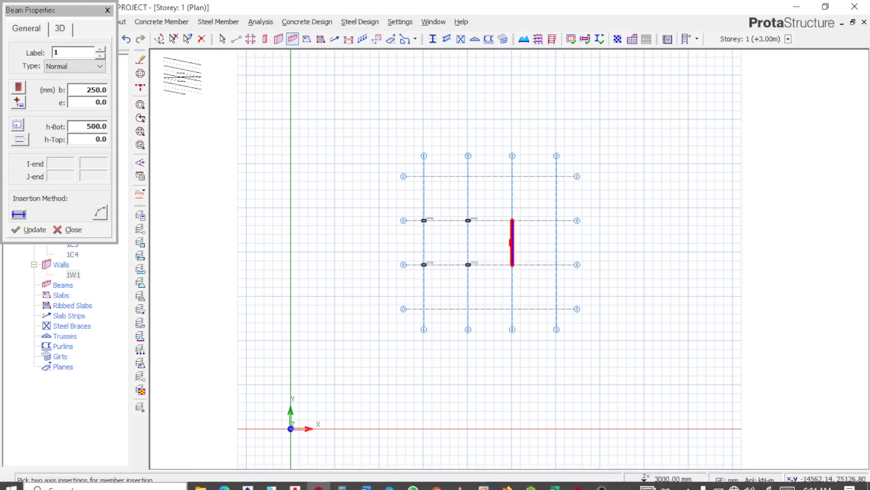
pyautogui.click(107, 10)
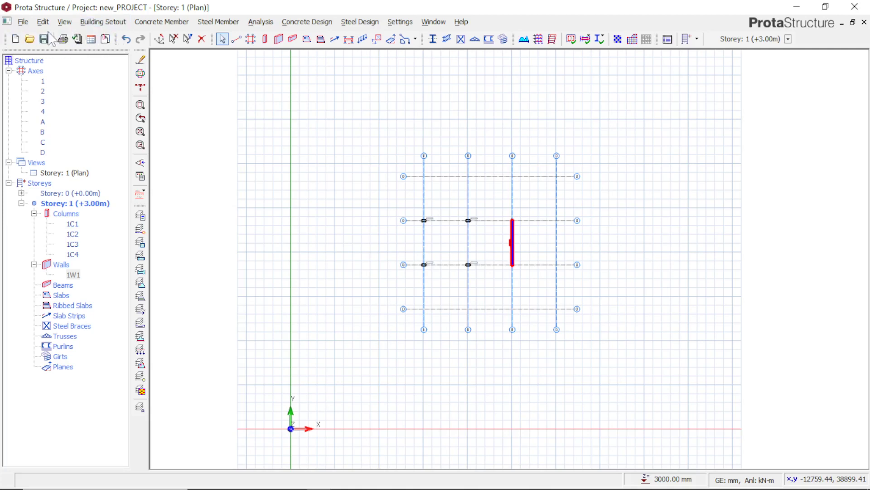
pyautogui.click(23, 22)
pyautogui.click(27, 26)
pyautogui.click(45, 22)
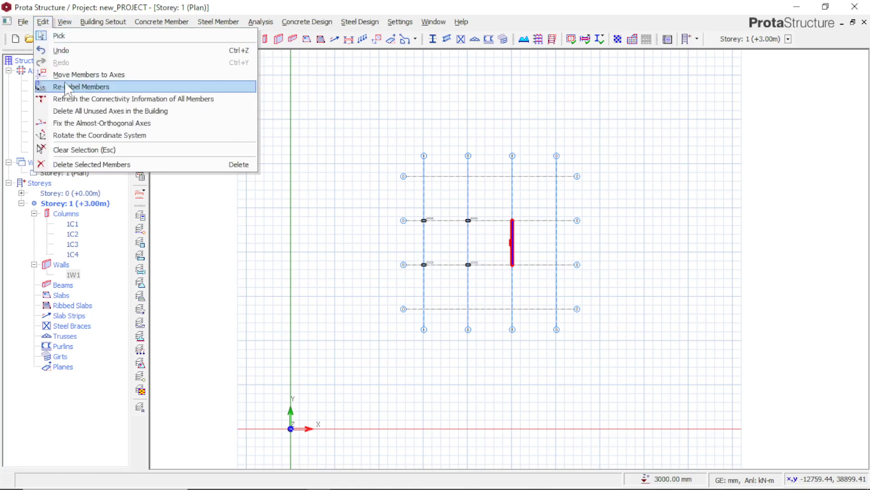
pyautogui.click(144, 35)
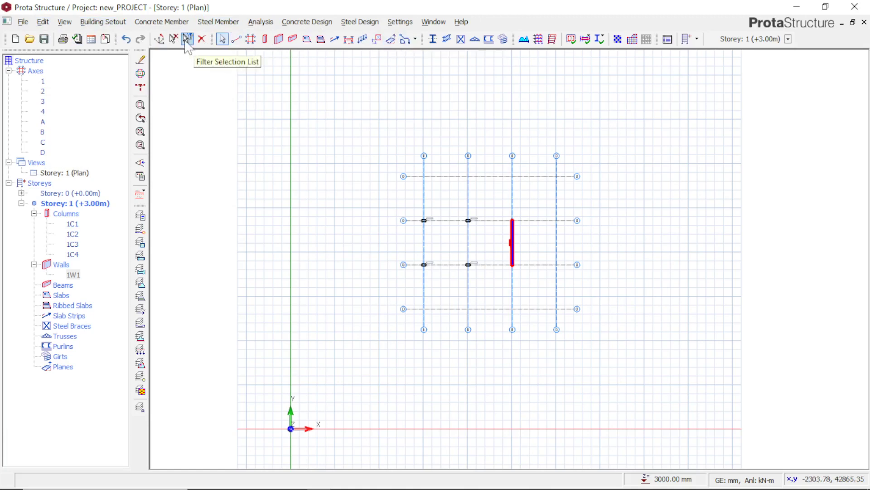
pyautogui.click(176, 24)
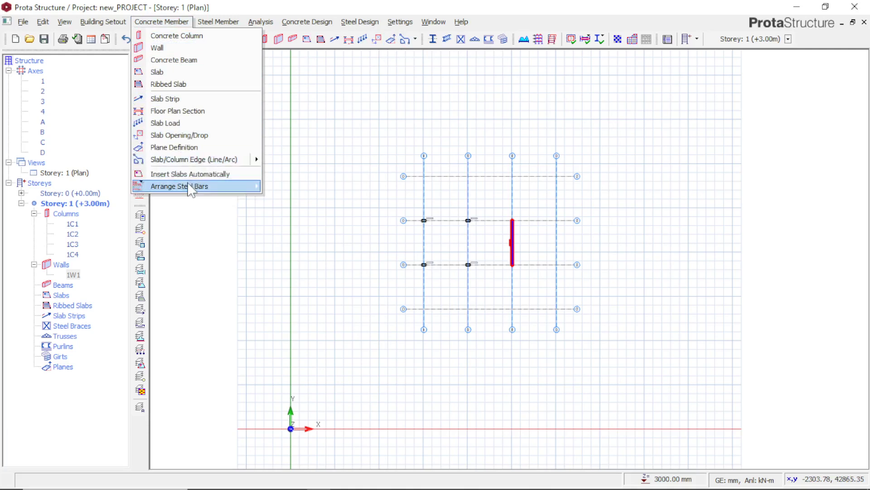
pyautogui.click(320, 43)
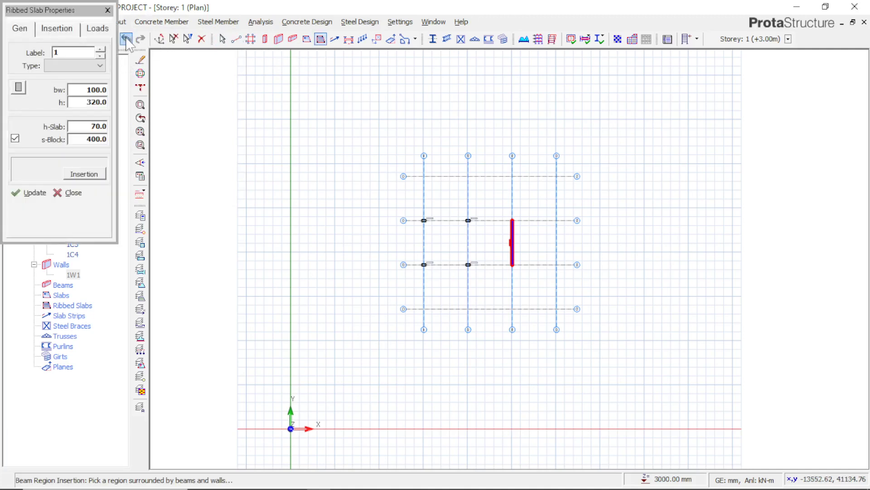
pyautogui.click(108, 10)
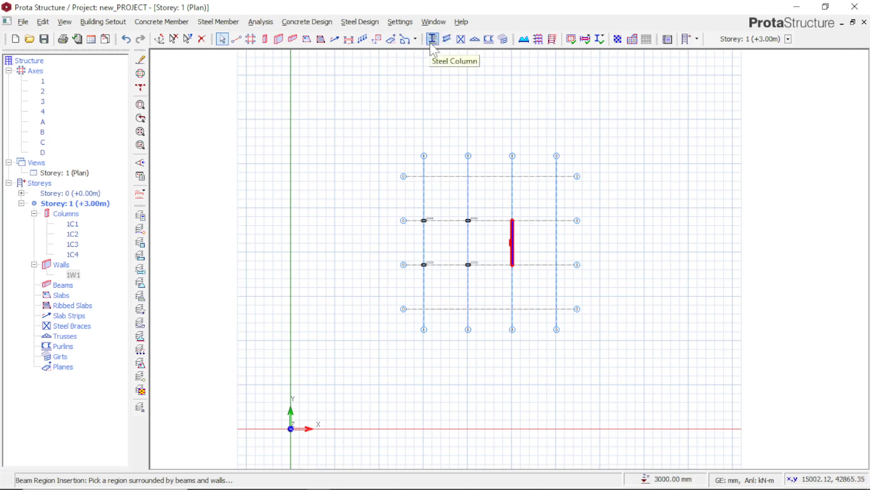
pyautogui.click(361, 22)
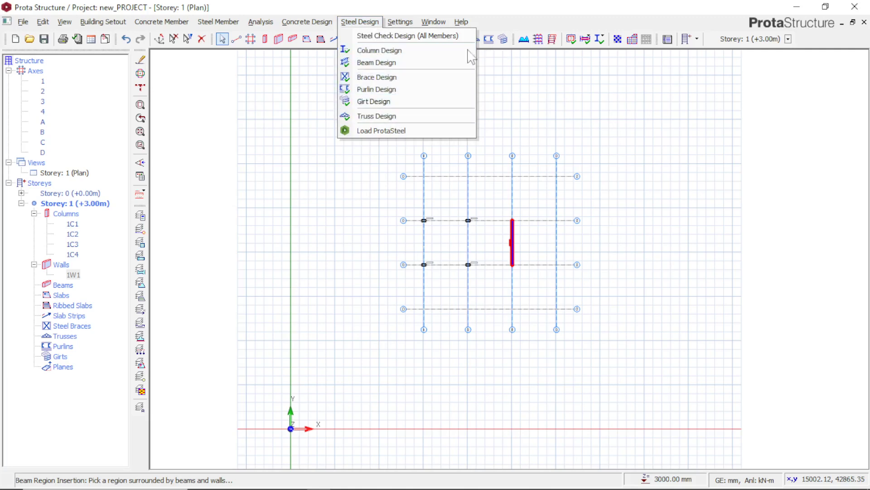
pyautogui.click(508, 62)
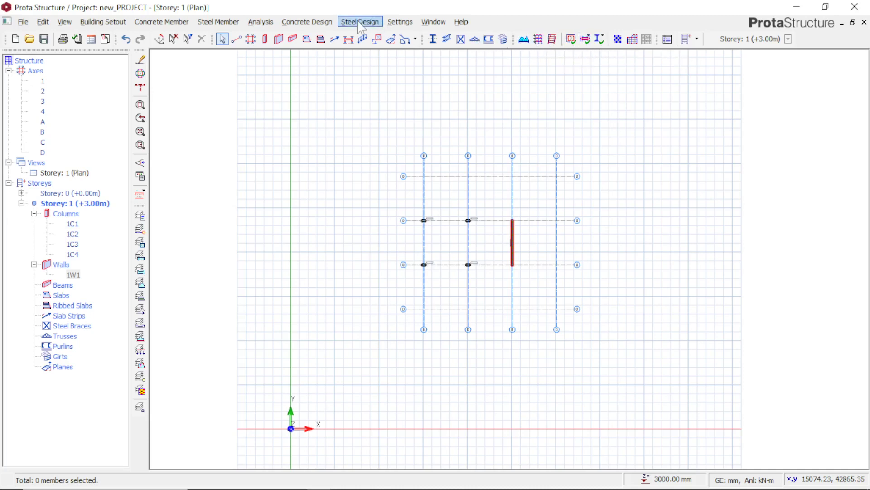
pyautogui.click(263, 22)
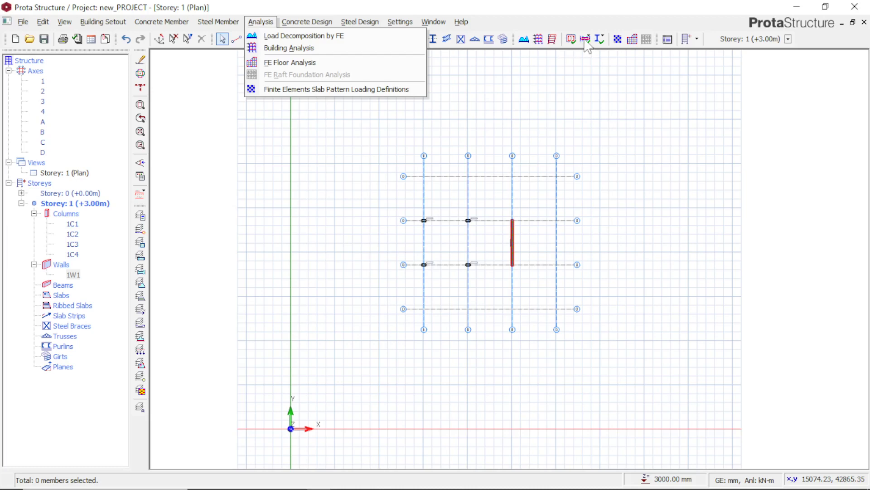
pyautogui.click(553, 41)
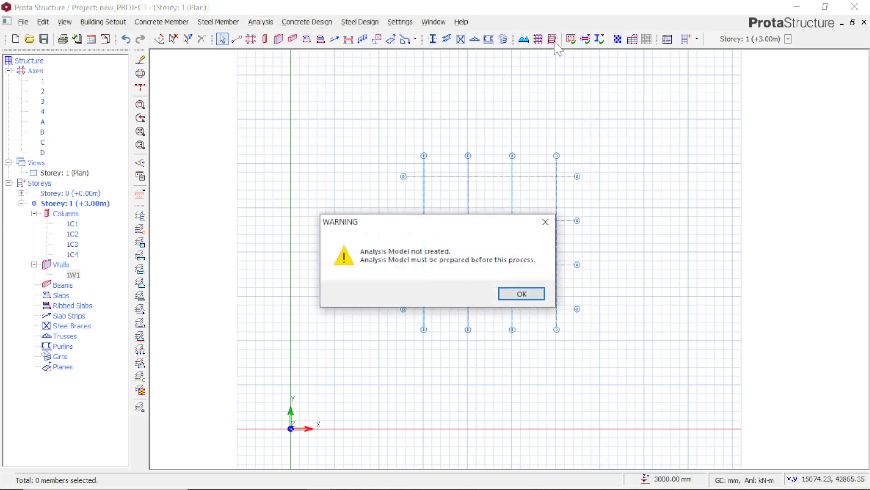
pyautogui.click(545, 221)
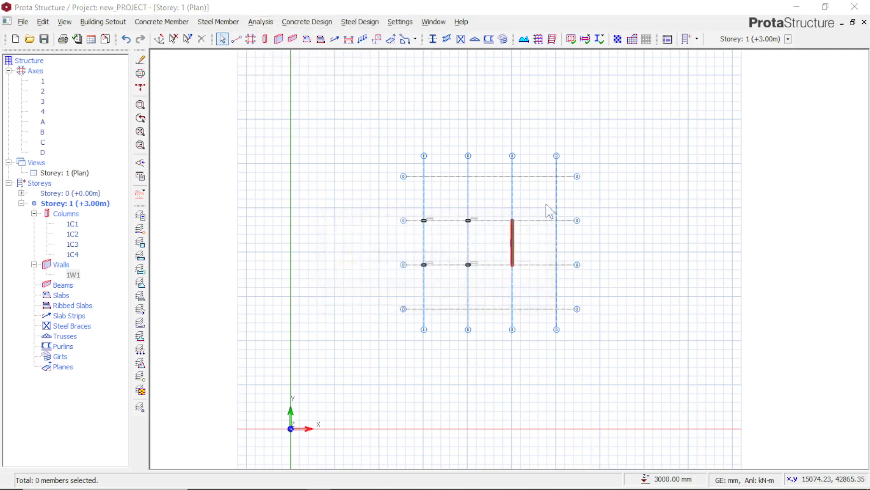
pyautogui.click(556, 217)
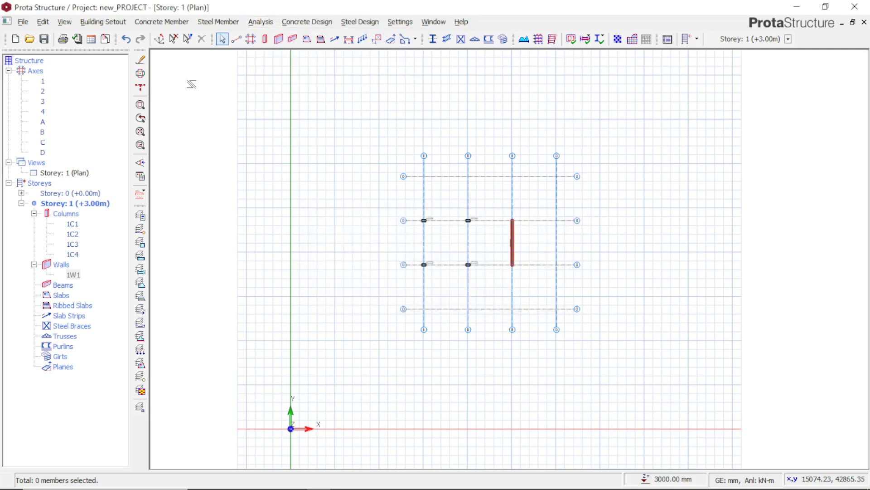
pyautogui.click(259, 22)
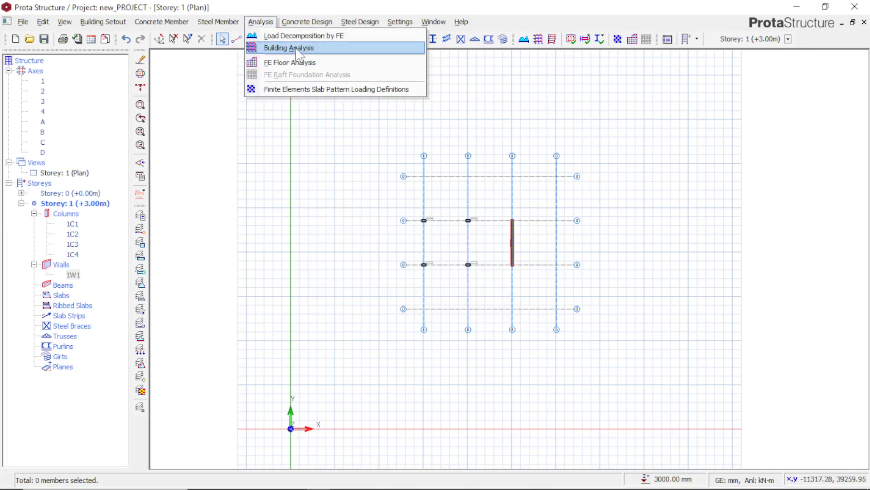
pyautogui.click(662, 68)
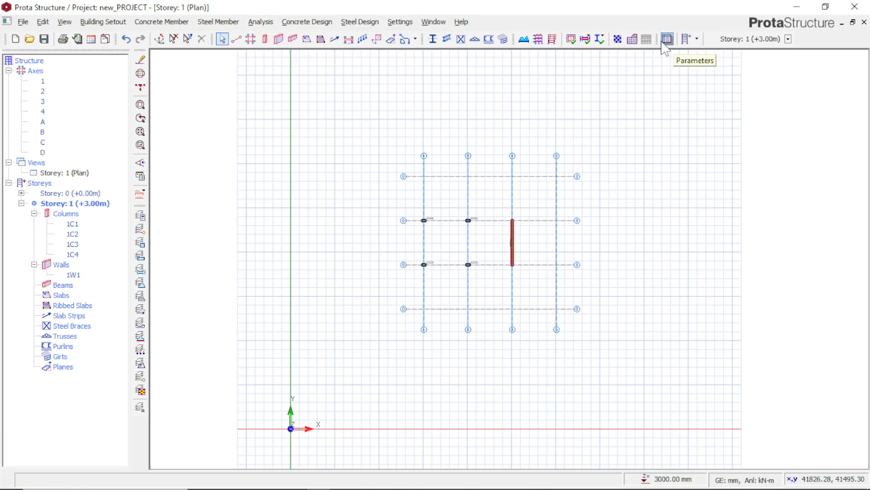
# In the building parameters' title information, set the project number to 001 and enter the checking engineer's name
pyautogui.click(664, 42)
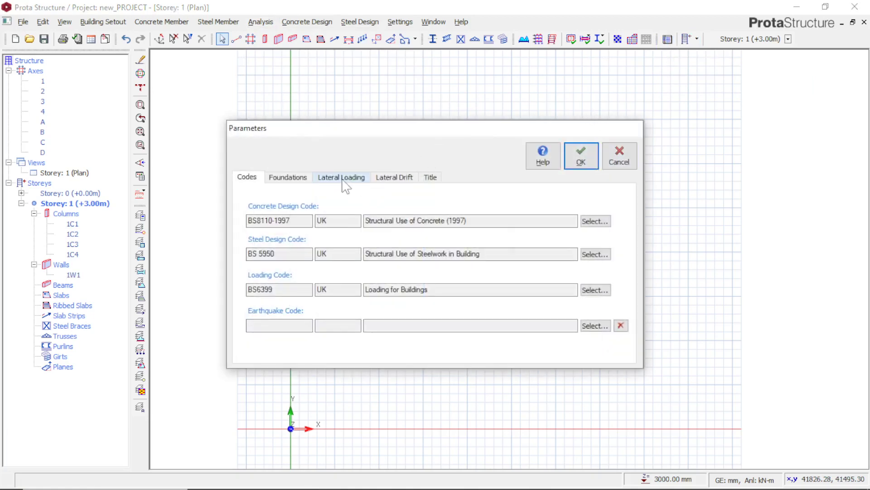
pyautogui.click(434, 178)
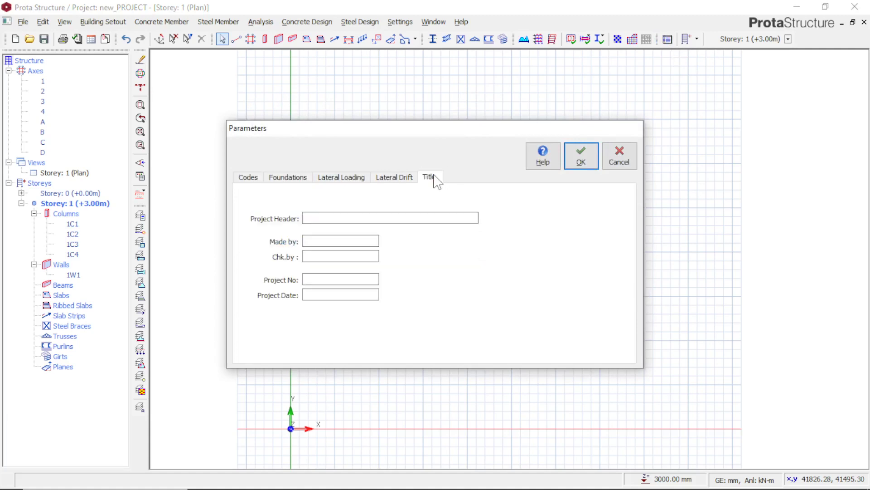
pyautogui.click(360, 216)
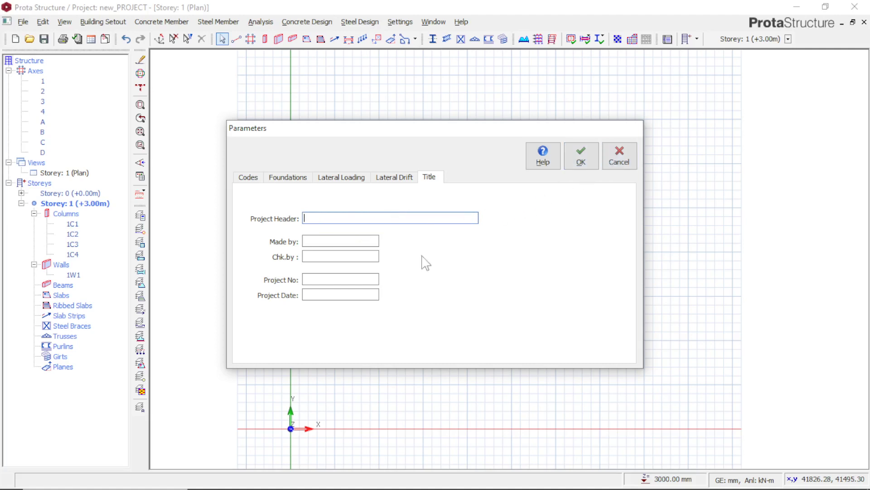
pyautogui.click(348, 258)
pyautogui.click(353, 277)
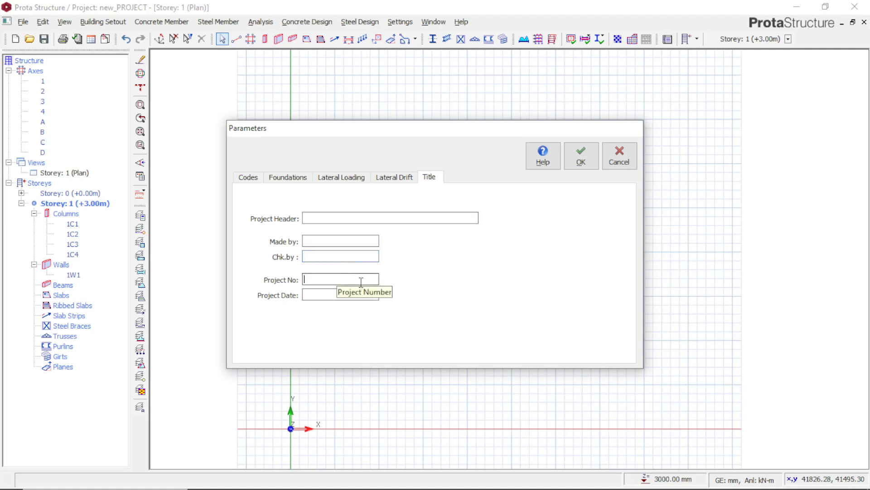
pyautogui.write('00')
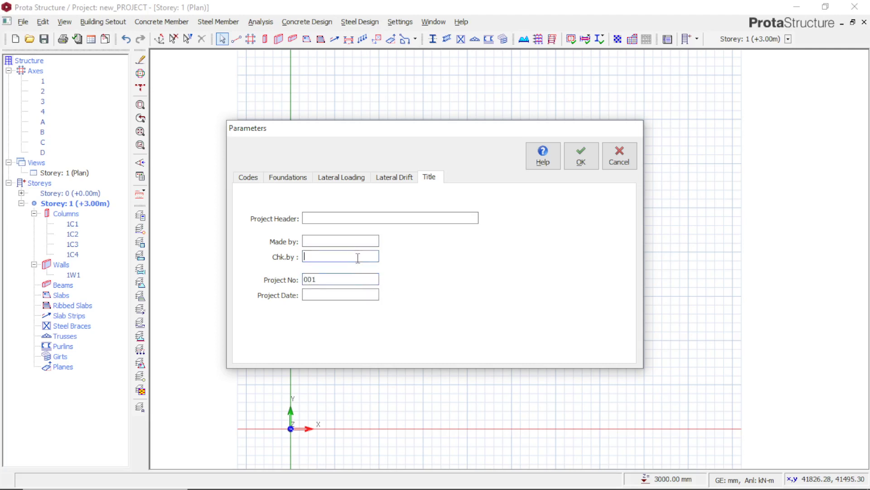
pyautogui.write('EN')
pyautogui.write('GTR')
pyautogui.press('BackSpace')
pyautogui.press('BackSpace')
pyautogui.write('R DANIE')
# Fill in the name of the engineer who made the project in the title information
pyautogui.click(350, 244)
pyautogui.write('E')
pyautogui.press('BackSpace')
pyautogui.press('BackSpace')
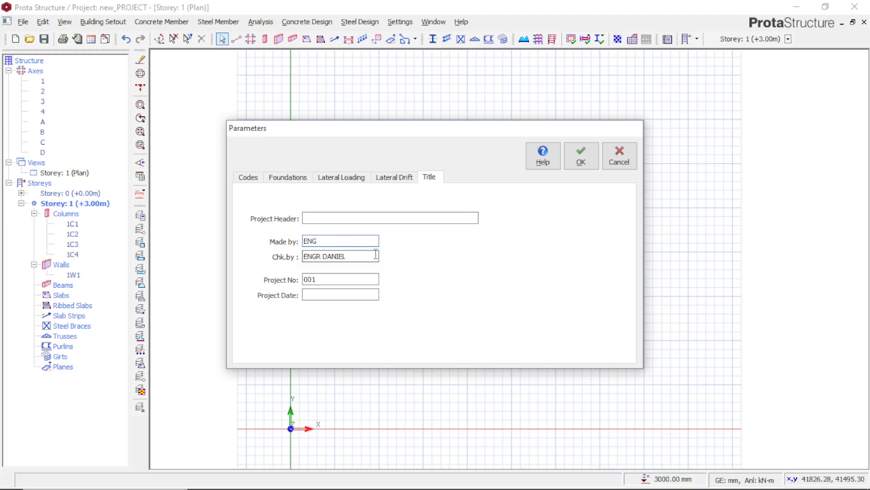
pyautogui.write('R')
# Set the project header to TUTORIAL and the project date to 2023, and apply the building parameters
pyautogui.click(361, 221)
pyautogui.write('TUTOR')
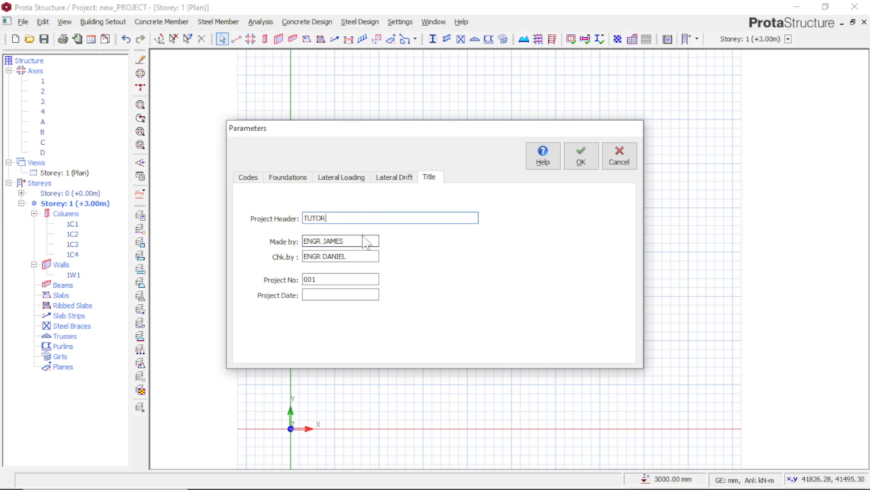
pyautogui.write('IAL')
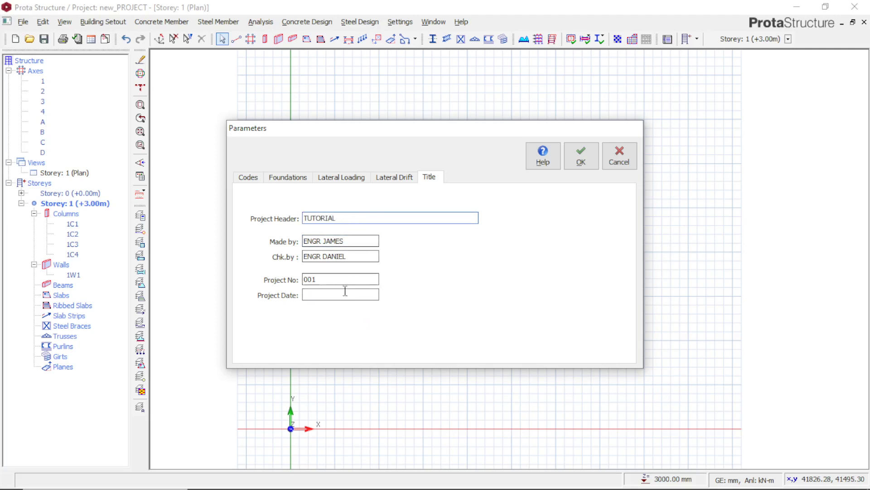
pyautogui.click(345, 295)
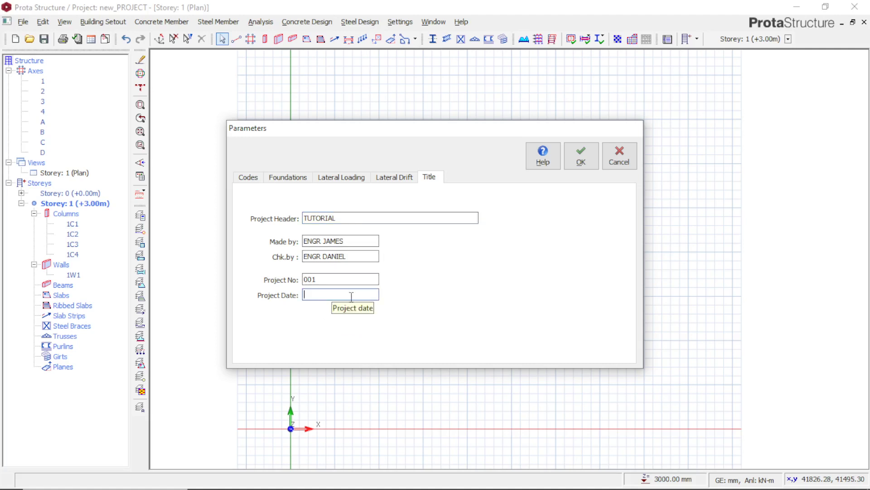
pyautogui.write('2023')
pyautogui.click(579, 155)
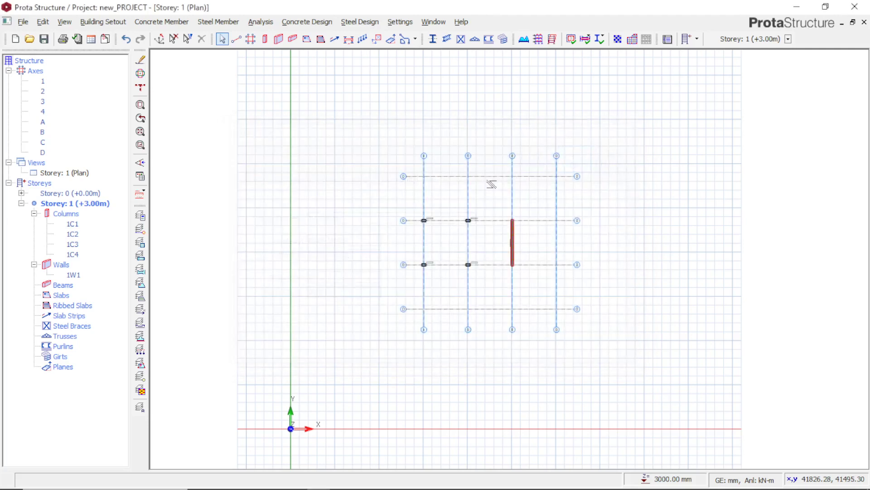
pyautogui.click(697, 40)
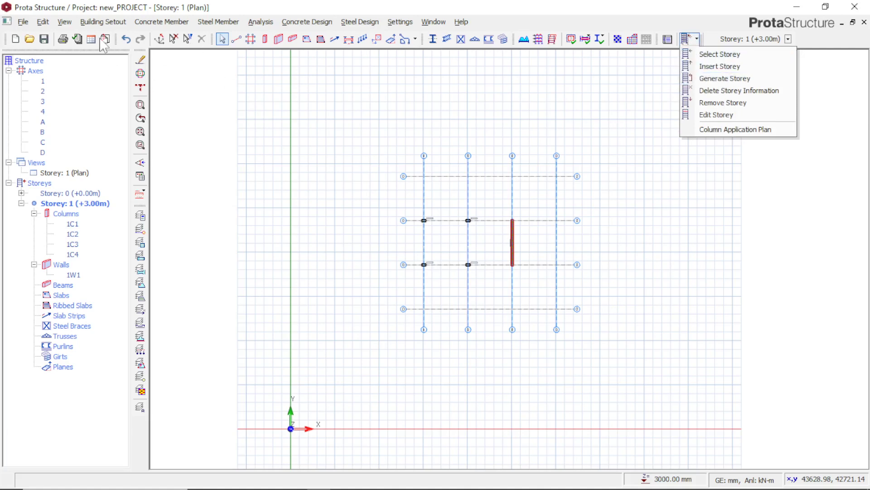
pyautogui.click(117, 23)
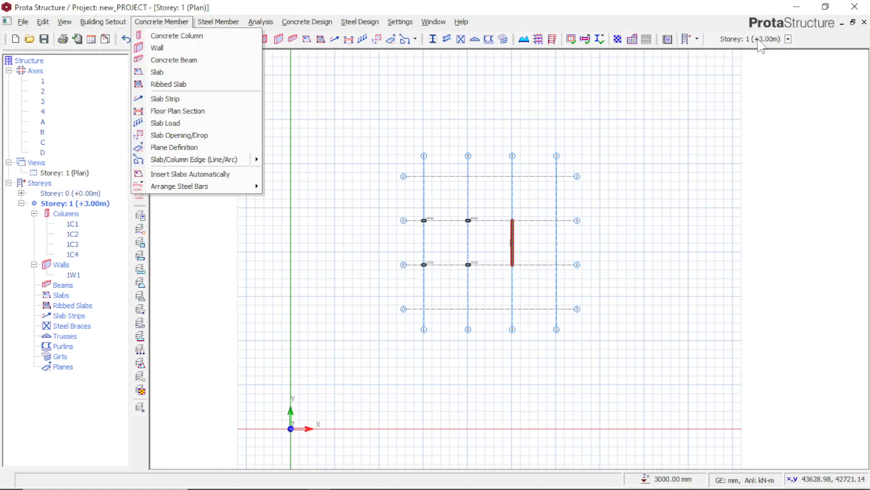
pyautogui.click(695, 40)
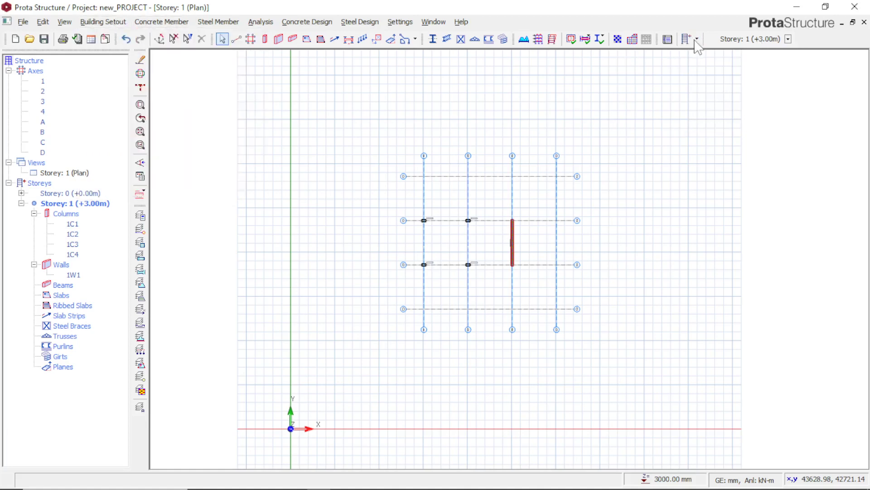
pyautogui.click(696, 40)
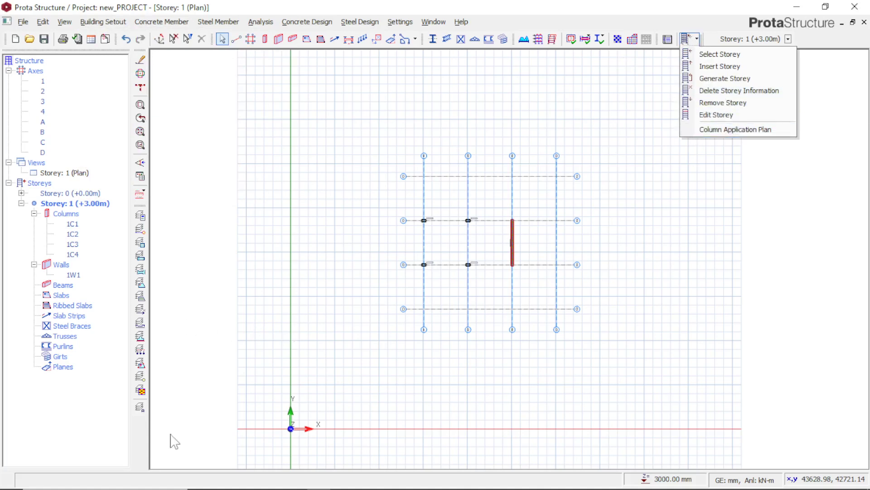
pyautogui.click(111, 164)
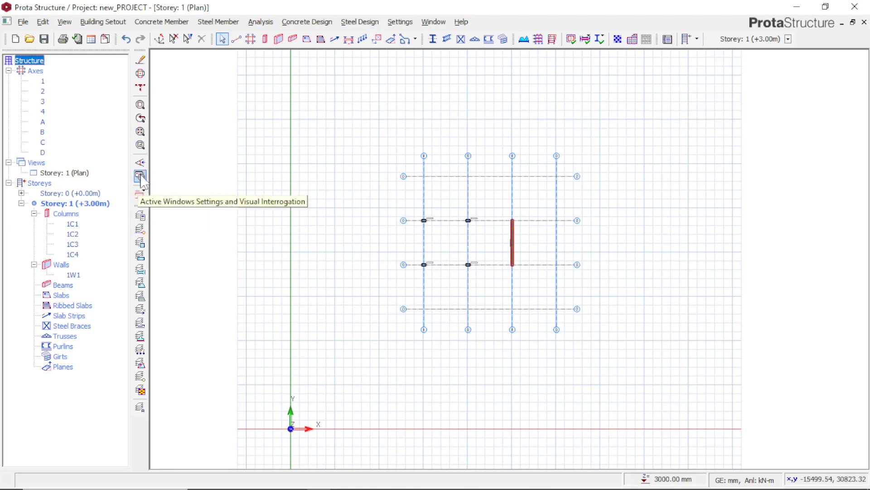
pyautogui.click(140, 131)
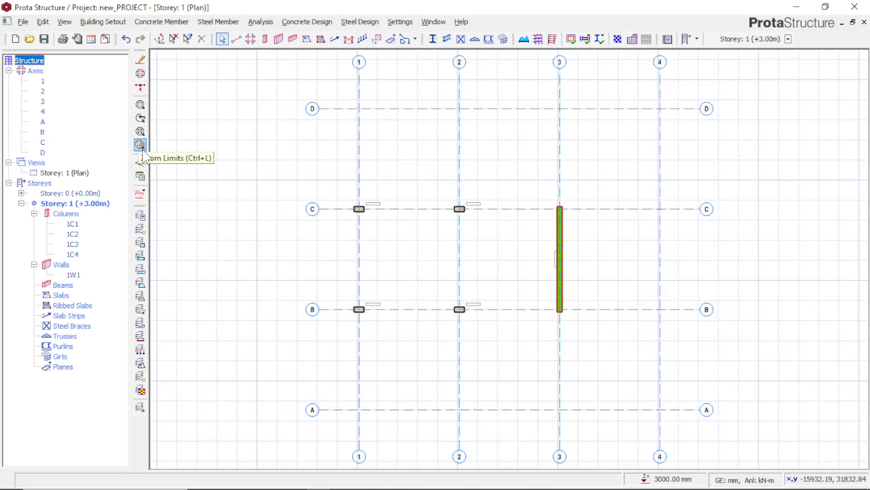
pyautogui.click(141, 145)
pyautogui.click(140, 133)
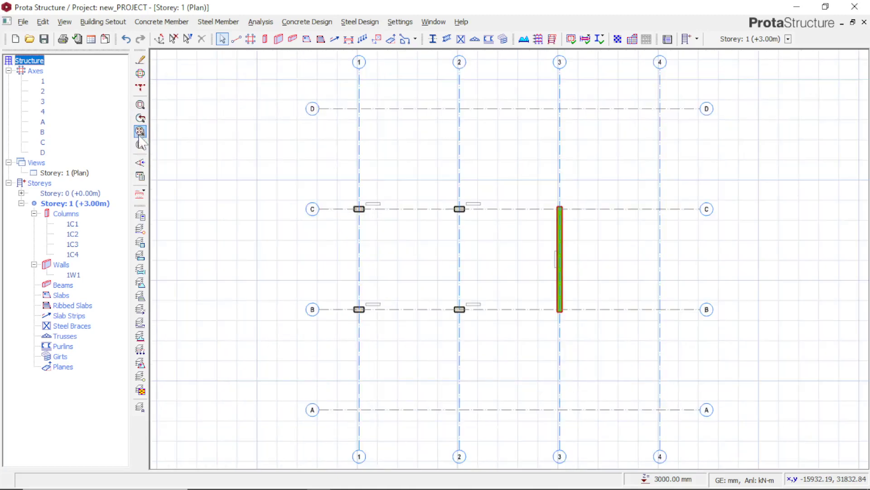
pyautogui.click(140, 145)
pyautogui.click(140, 132)
pyautogui.click(140, 145)
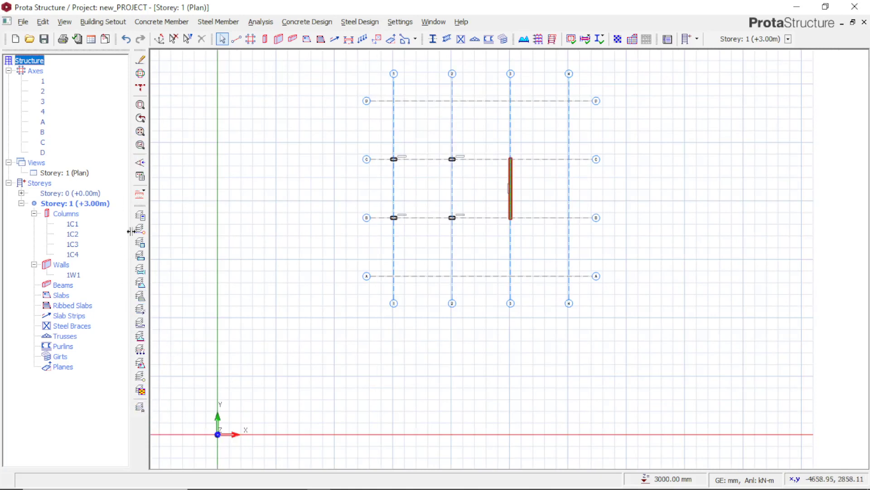
# Insert two 120 mm thick slabs between axes B and C, one in bay 1–2 and one in bay 2–3
pyautogui.click(305, 41)
pyautogui.click(422, 188)
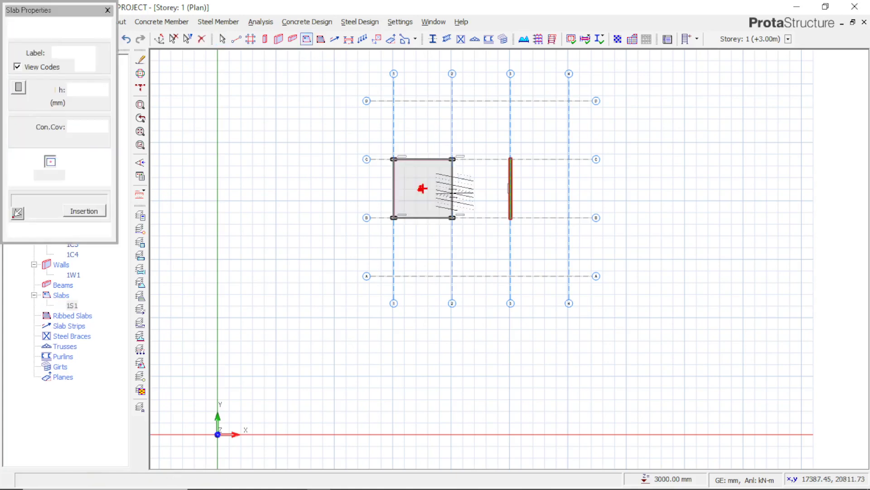
pyautogui.click(480, 193)
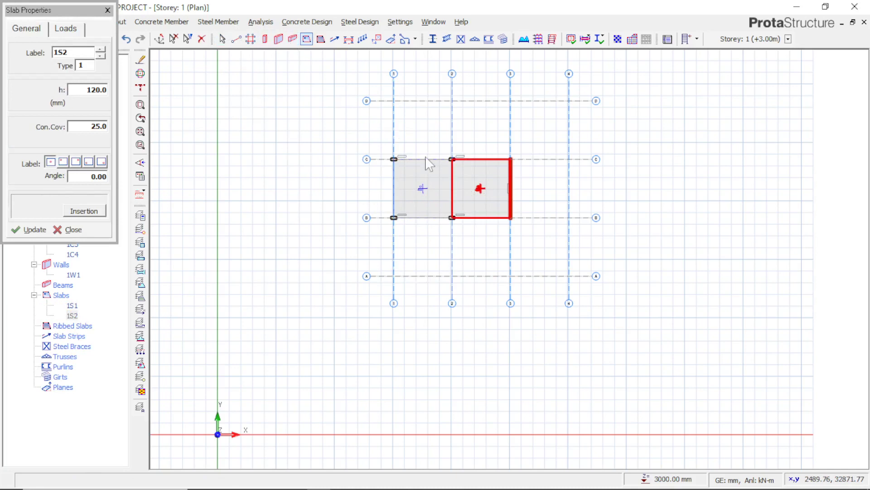
# Insert 250 × 500 mm beams along axes C and B, spanning bays 1–2 and 2–3 on each axis
pyautogui.click(393, 160)
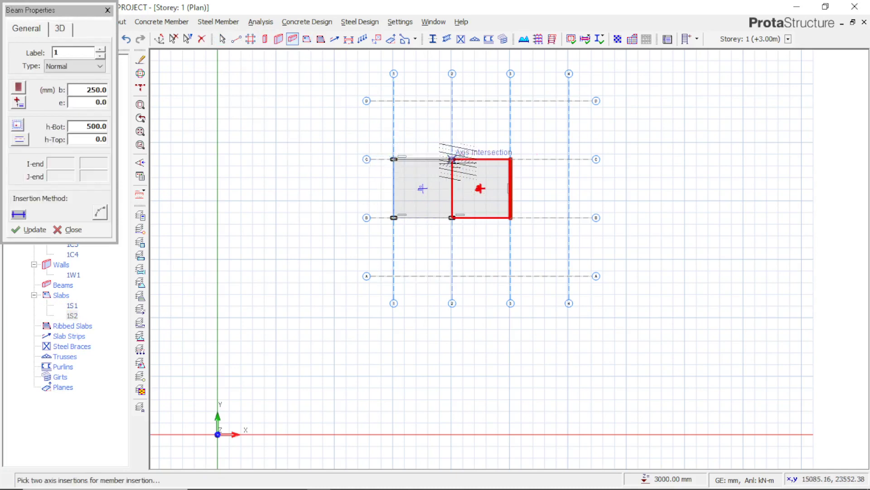
pyautogui.click(452, 159)
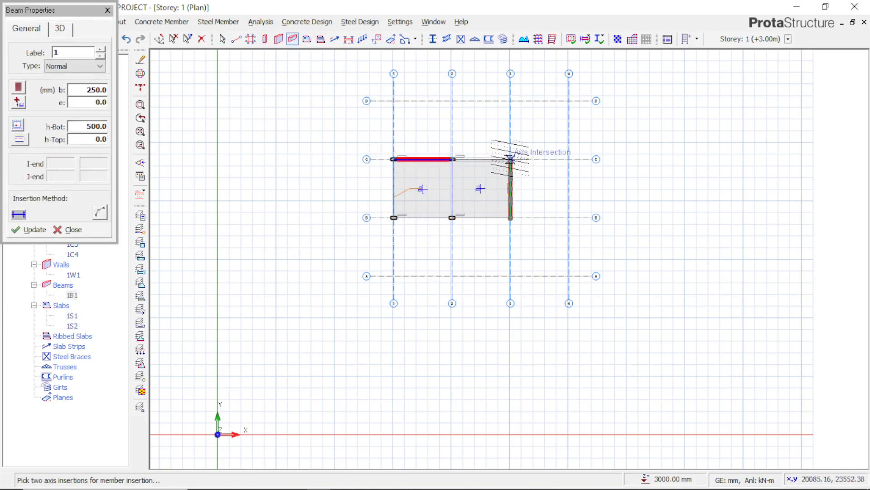
pyautogui.click(510, 159)
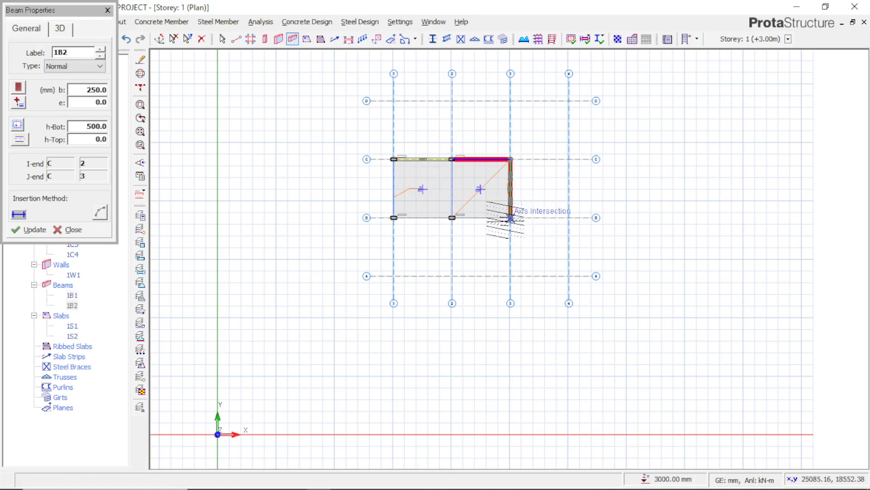
pyautogui.click(510, 218)
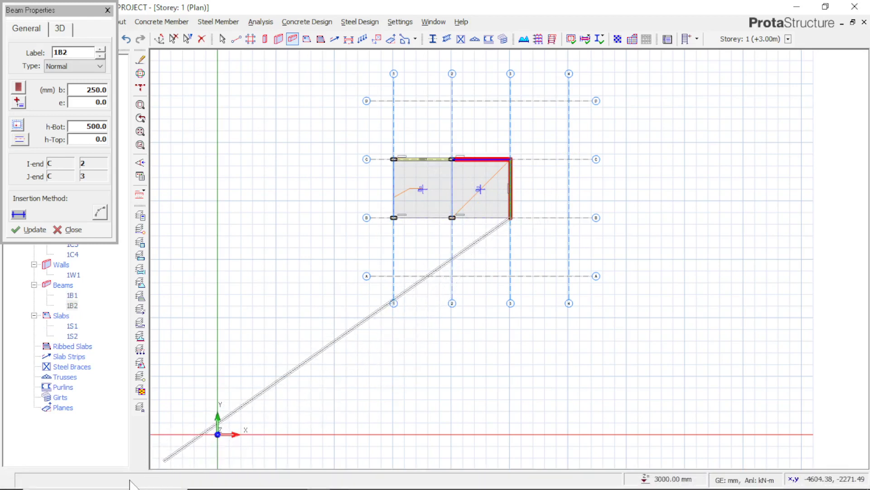
pyautogui.click(453, 219)
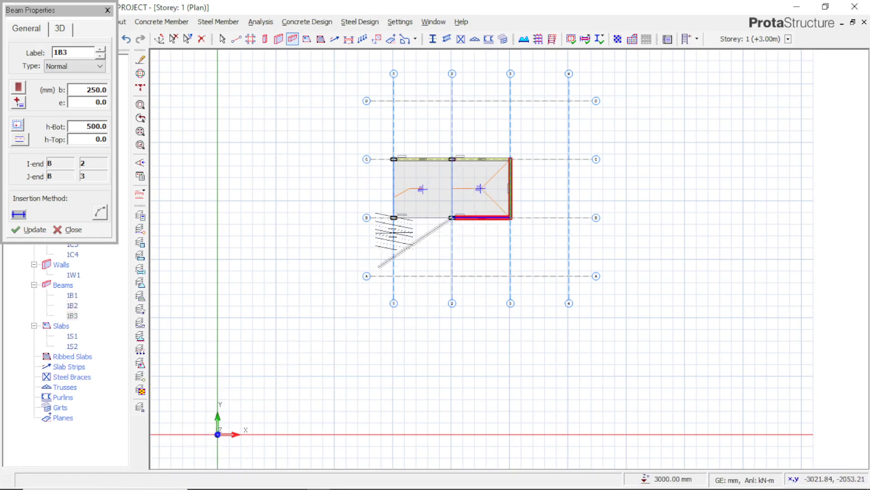
pyautogui.click(394, 218)
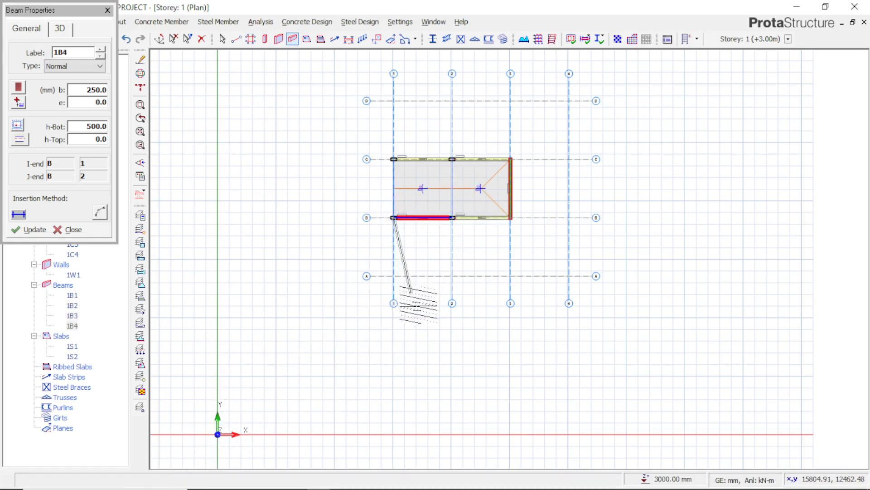
pyautogui.press('Escape')
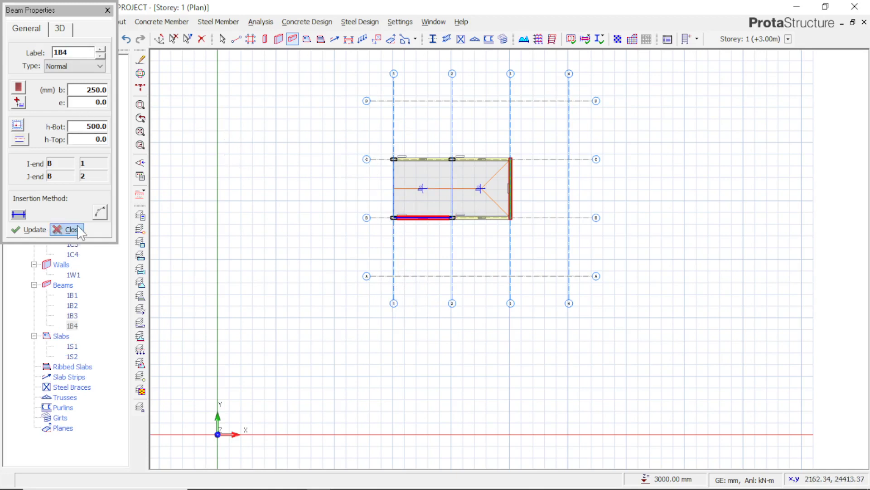
pyautogui.click(80, 230)
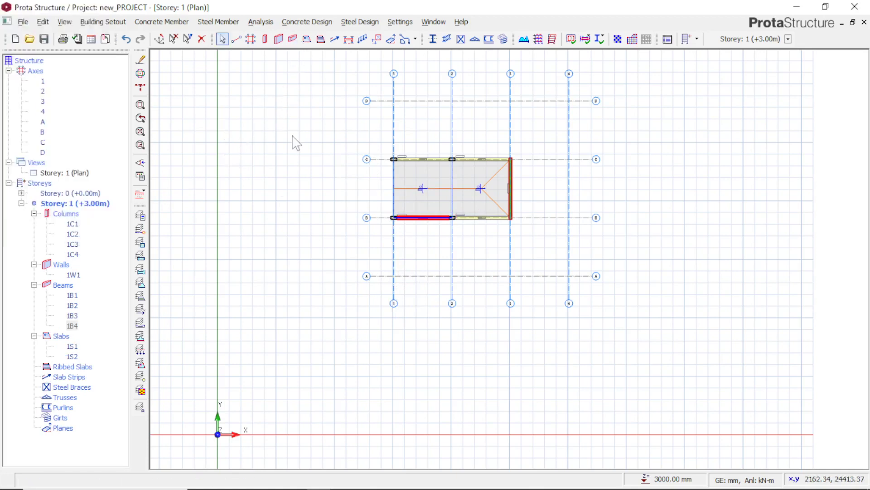
# Insert 250 × 500 mm beams along axes 1 and 2 between axes B and C, and clear the selection
pyautogui.click(293, 39)
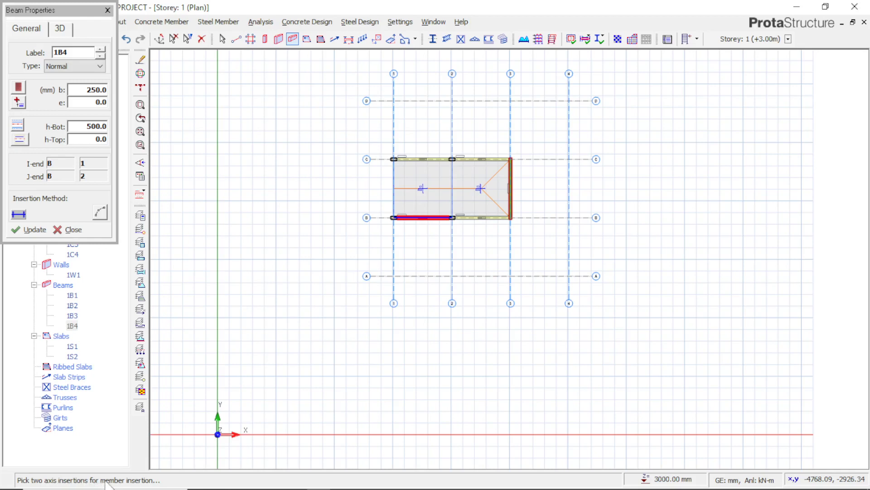
pyautogui.click(394, 218)
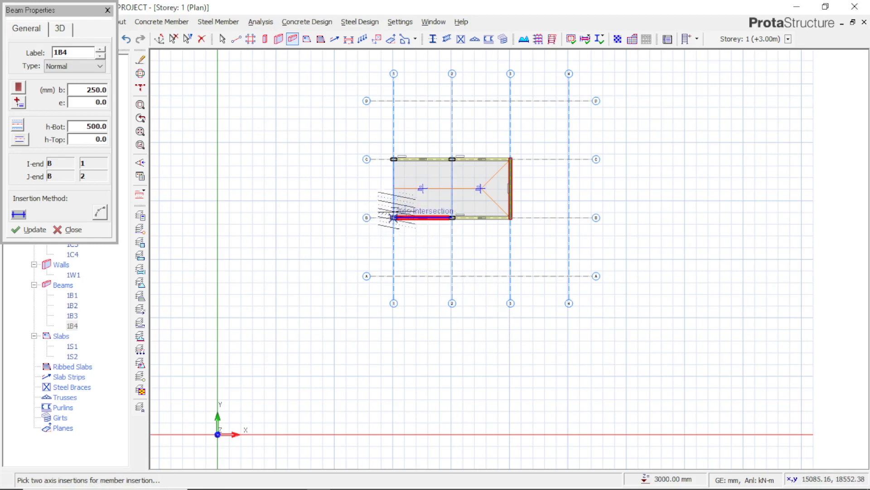
pyautogui.click(394, 159)
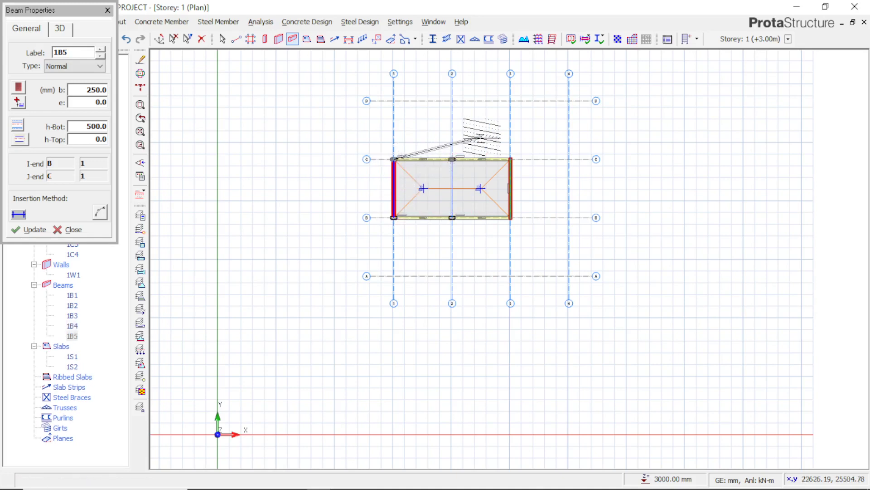
pyautogui.click(452, 159)
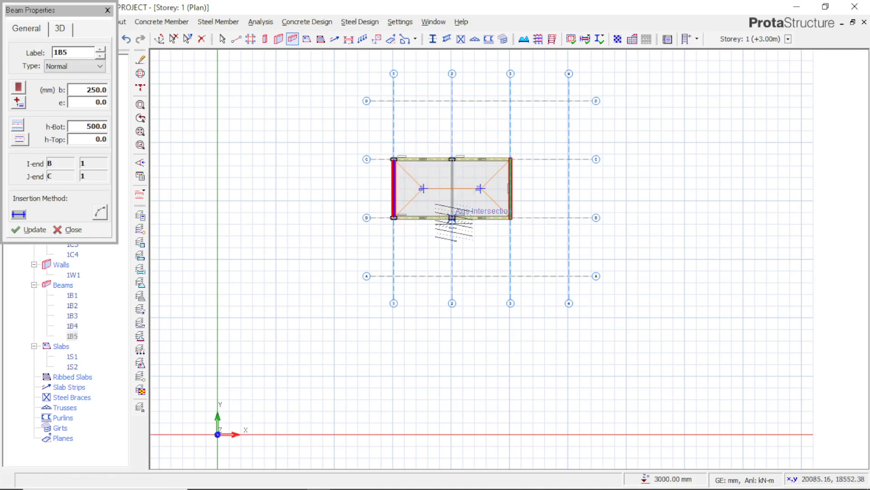
pyautogui.click(452, 217)
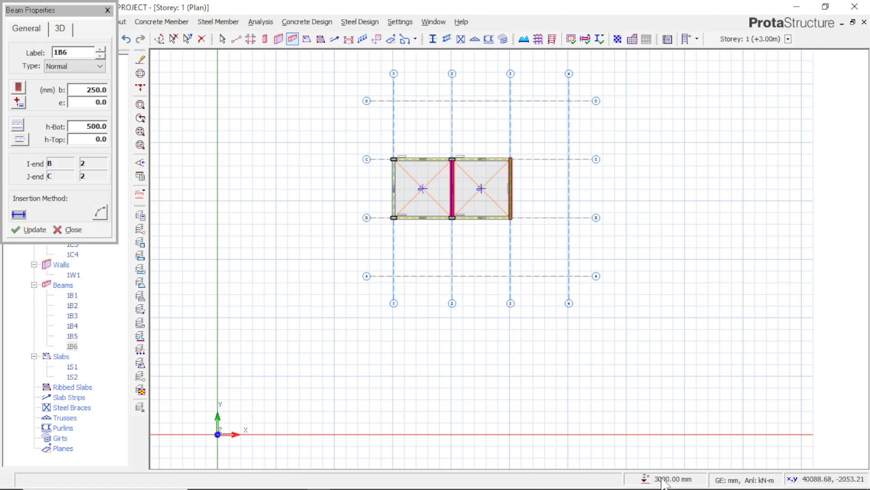
pyautogui.click(55, 233)
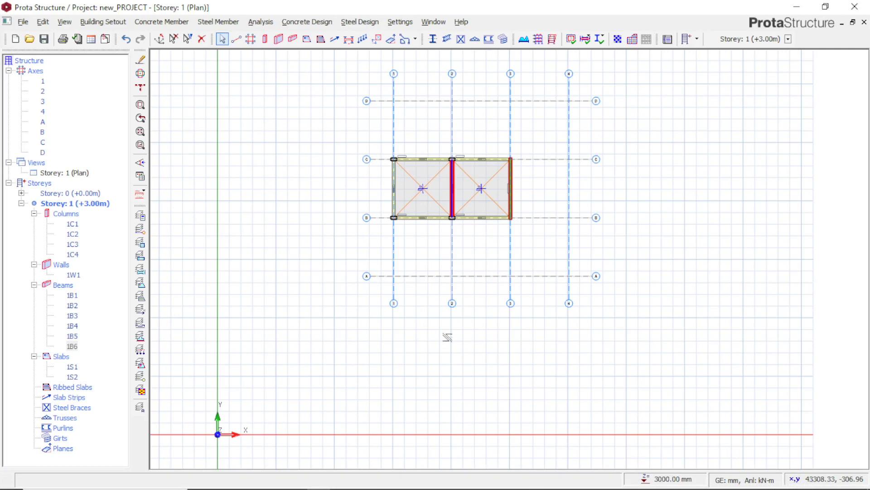
pyautogui.click(690, 254)
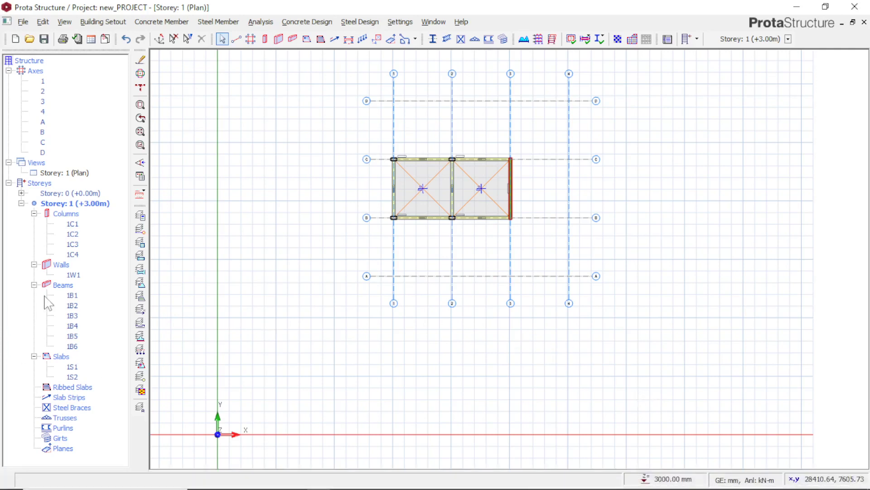
pyautogui.click(21, 203)
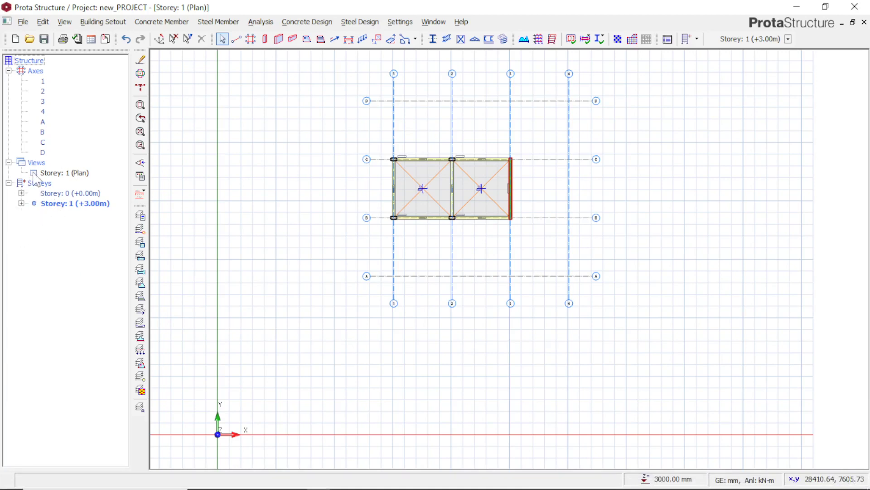
pyautogui.click(21, 203)
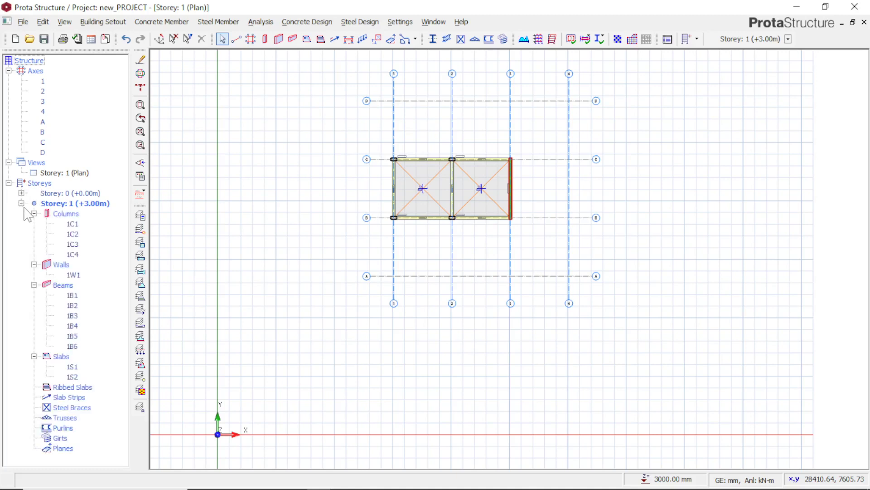
# Highlight individual beams of Storey 1 in the plan through the structure tree, and select all six beams 1B1 to 1B6 together
pyautogui.click(59, 285)
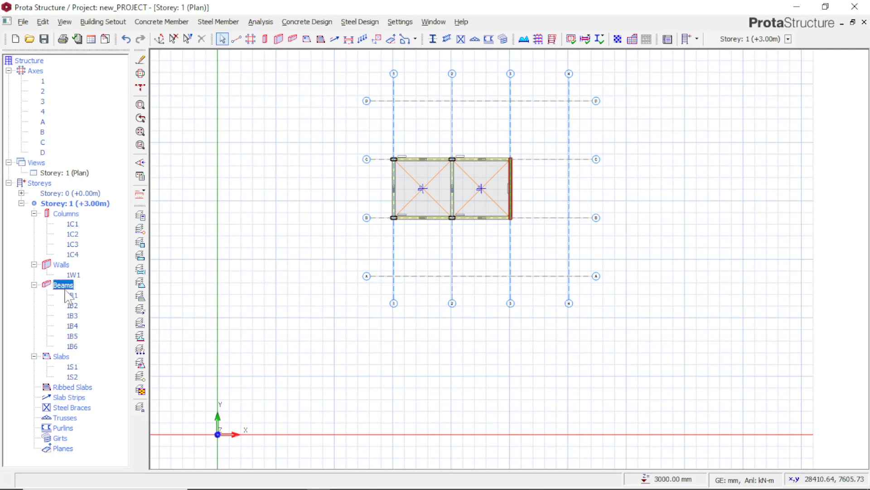
pyautogui.click(72, 298)
pyautogui.click(72, 316)
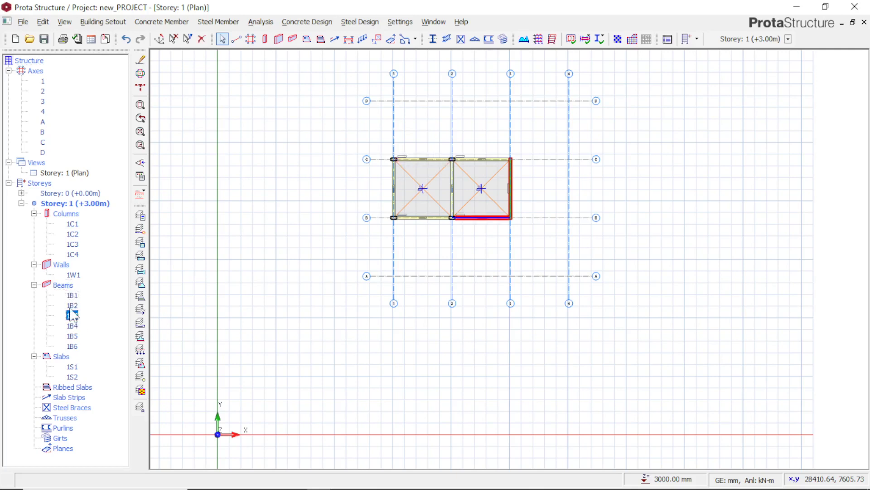
pyautogui.click(73, 336)
pyautogui.click(73, 347)
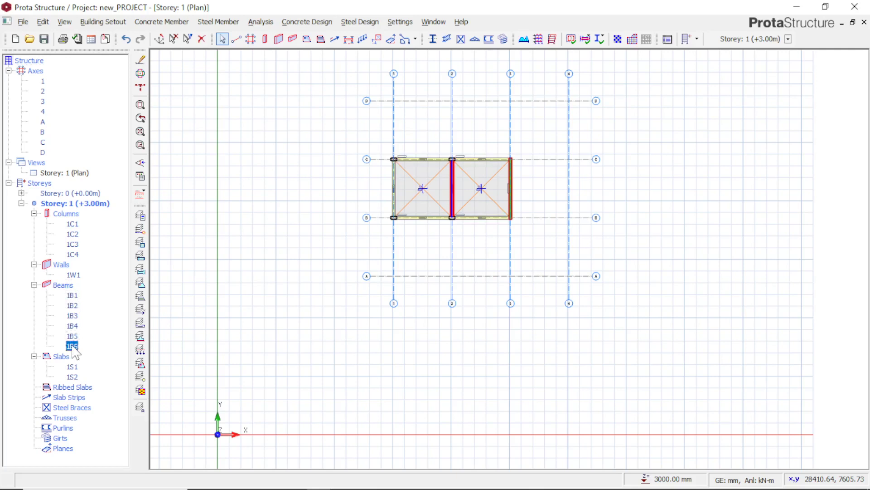
pyautogui.moveTo(73, 295); pyautogui.dragTo(75, 349)
pyautogui.click(68, 300)
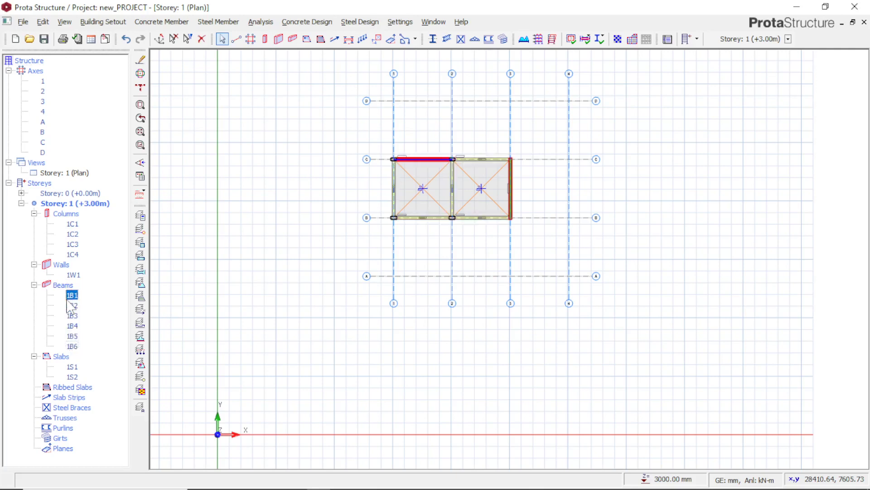
pyautogui.keyDown('shift'); pyautogui.click(70, 346); pyautogui.keyUp('shift')
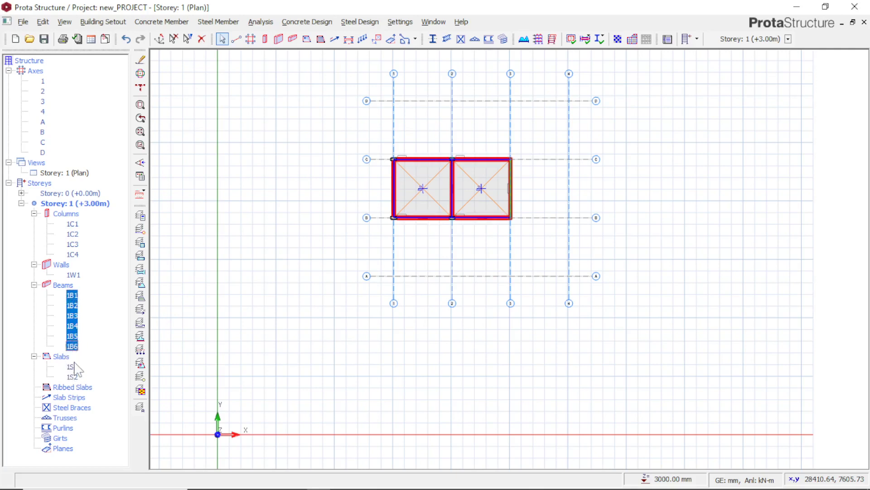
# Highlight slabs 1S1 and 1S2 in the plan through the structure tree, and collapse the Storey 1 branch
pyautogui.click(71, 366)
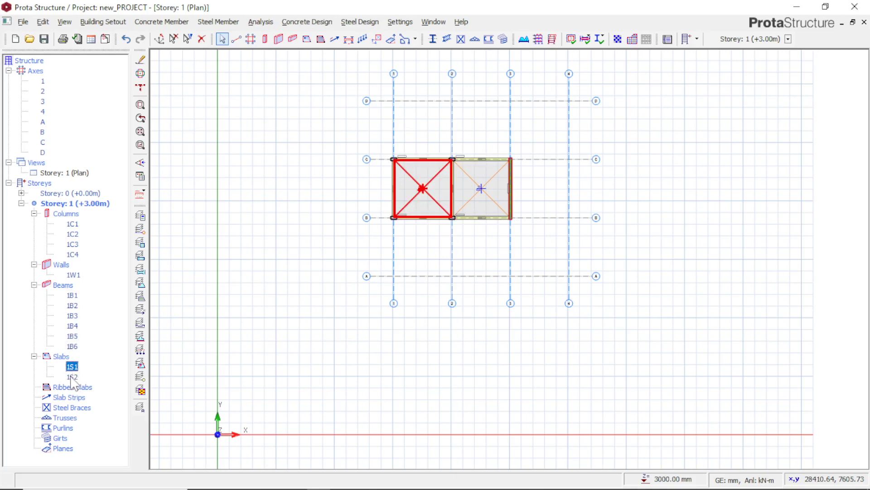
pyautogui.keyDown('shift'); pyautogui.click(71, 377); pyautogui.keyUp('shift')
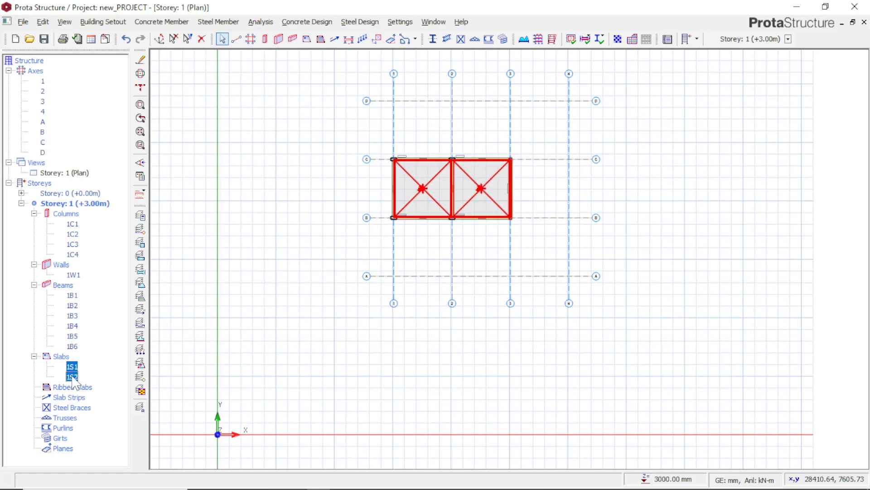
pyautogui.click(71, 376)
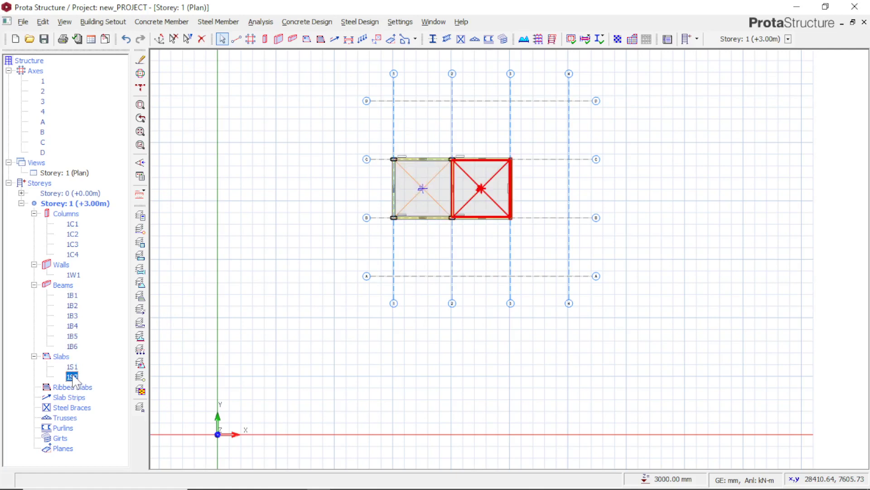
pyautogui.click(140, 296)
pyautogui.press('Escape')
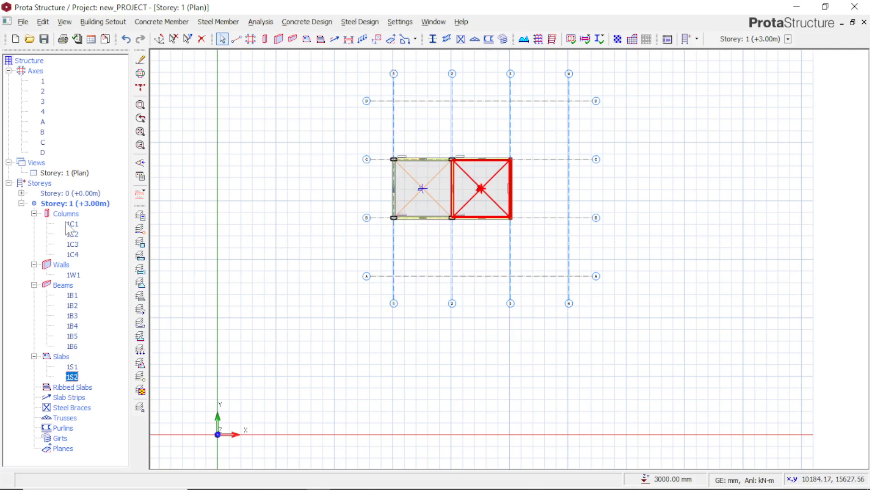
pyautogui.click(22, 204)
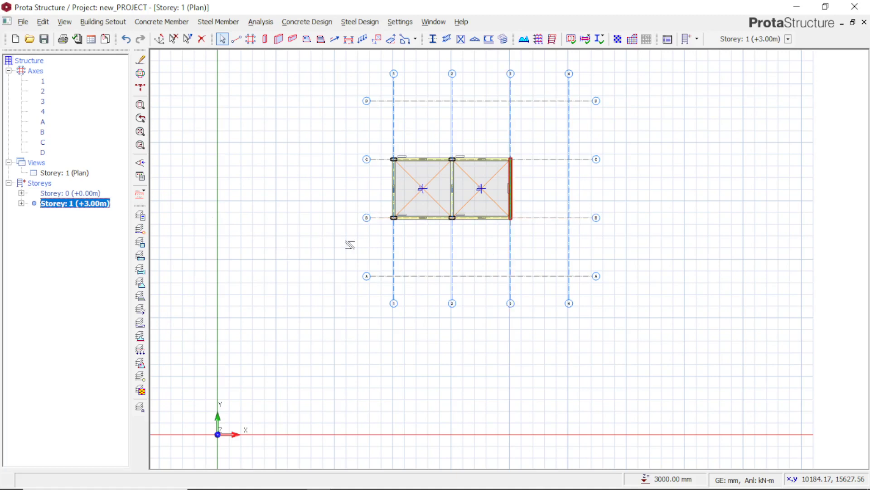
# Hide the axis layer group in the plan and show it again
pyautogui.click(141, 230)
pyautogui.click(141, 230)
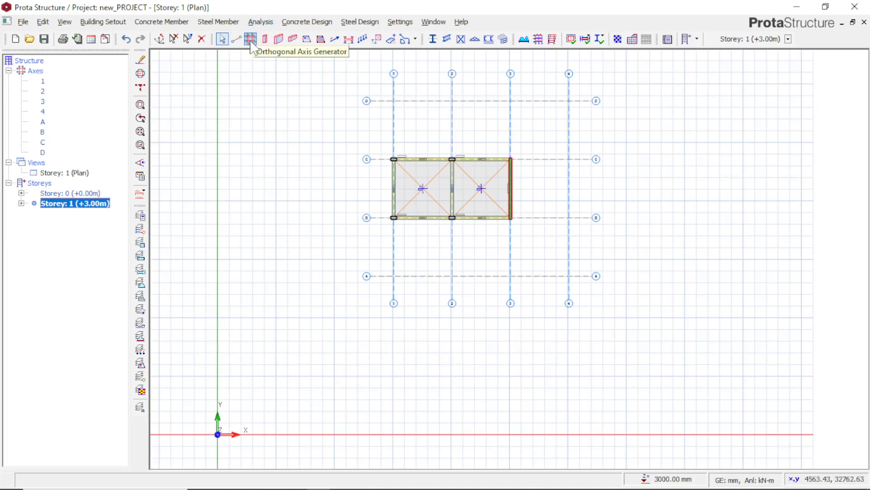
pyautogui.click(141, 229)
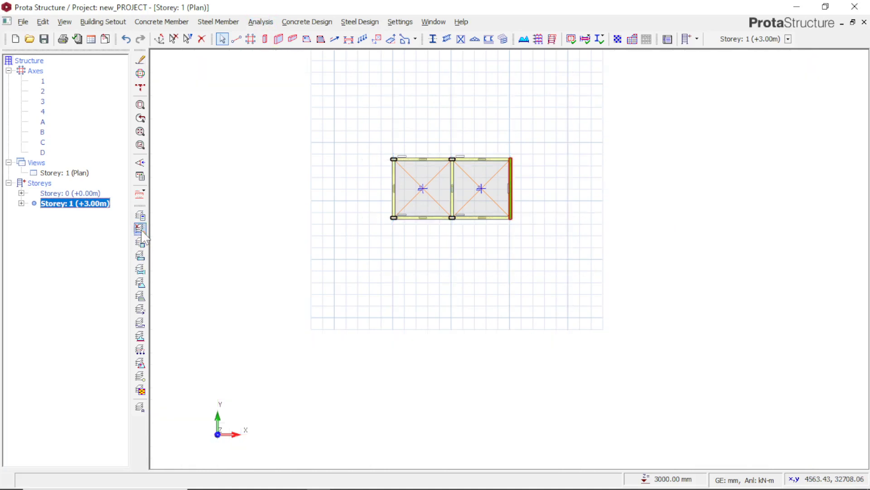
pyautogui.click(143, 241)
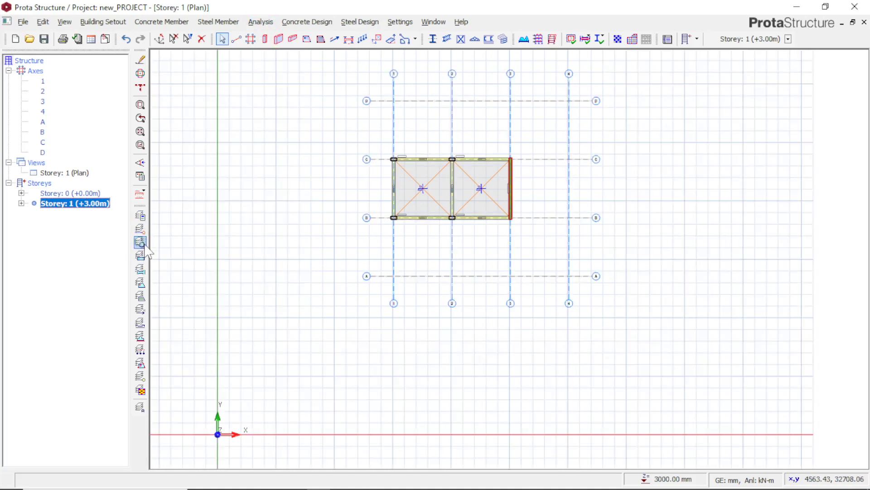
# Hide and restore the column layer group, and do the same with the slab layer group
pyautogui.click(145, 248)
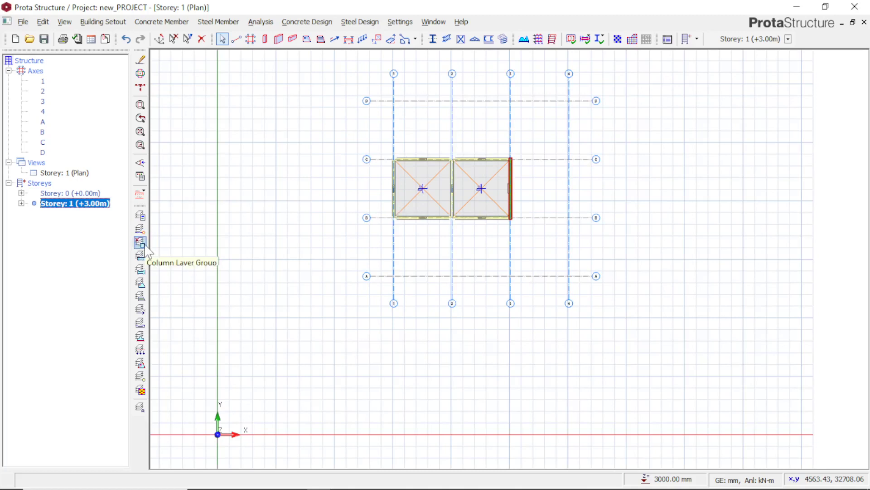
pyautogui.click(144, 246)
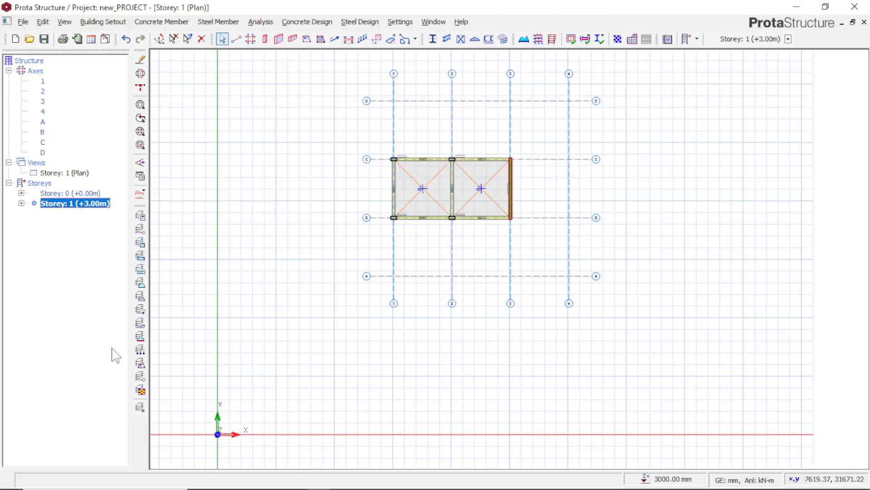
pyautogui.click(138, 286)
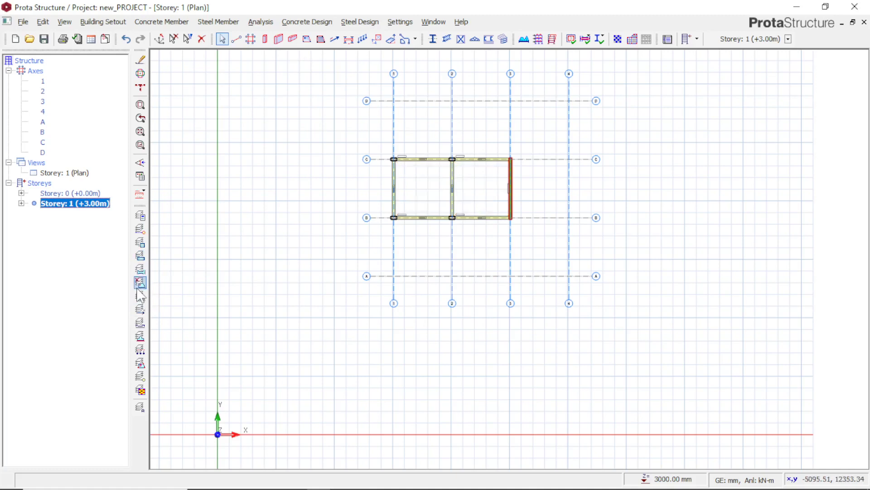
pyautogui.click(139, 284)
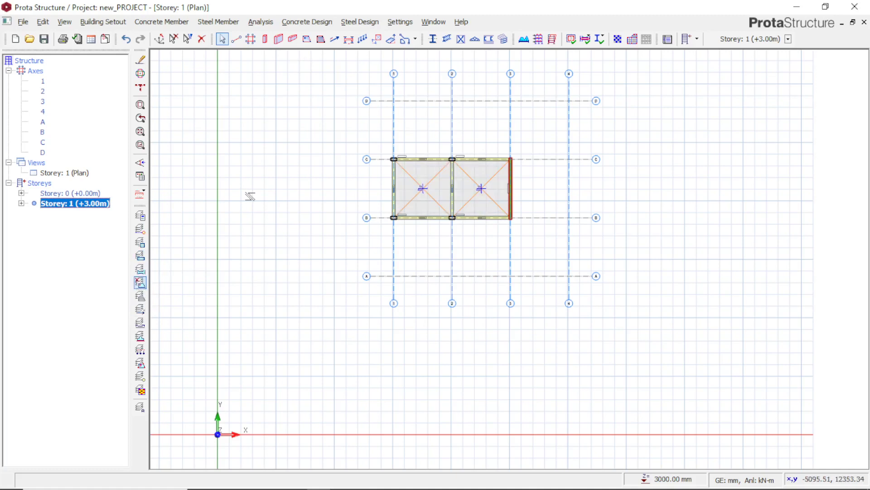
# Arrange the workspace as two side-by-side windows at 50% each, showing the Storey 1 plan and the whole 3D model
pyautogui.click(433, 22)
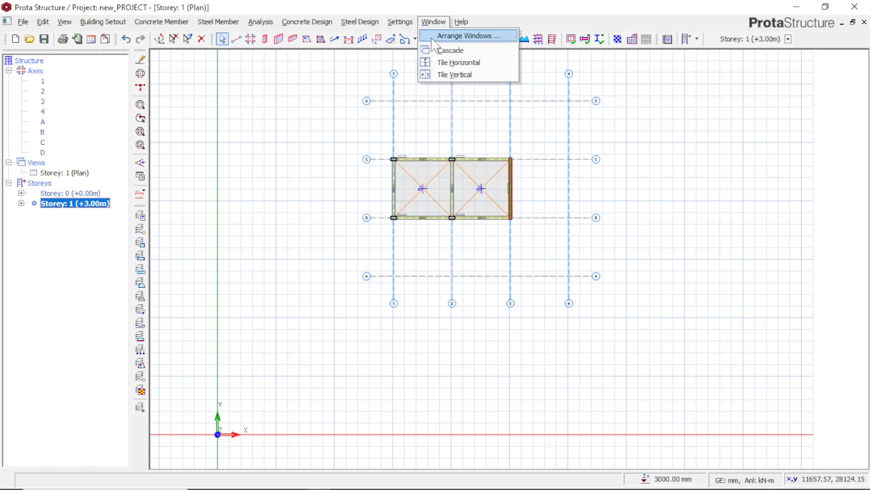
pyautogui.click(433, 38)
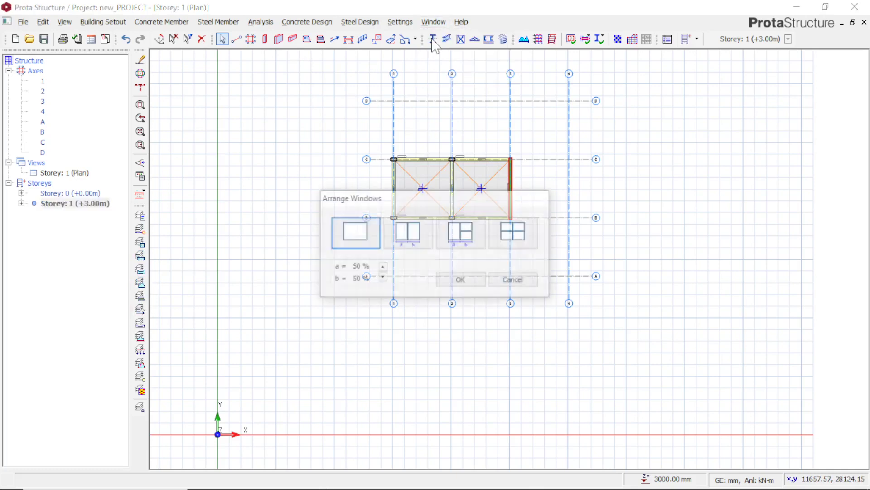
pyautogui.click(405, 245)
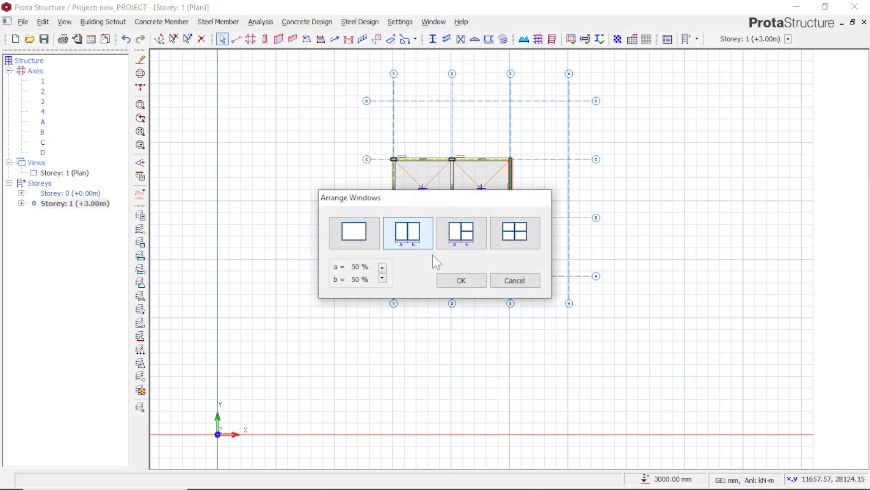
pyautogui.click(459, 285)
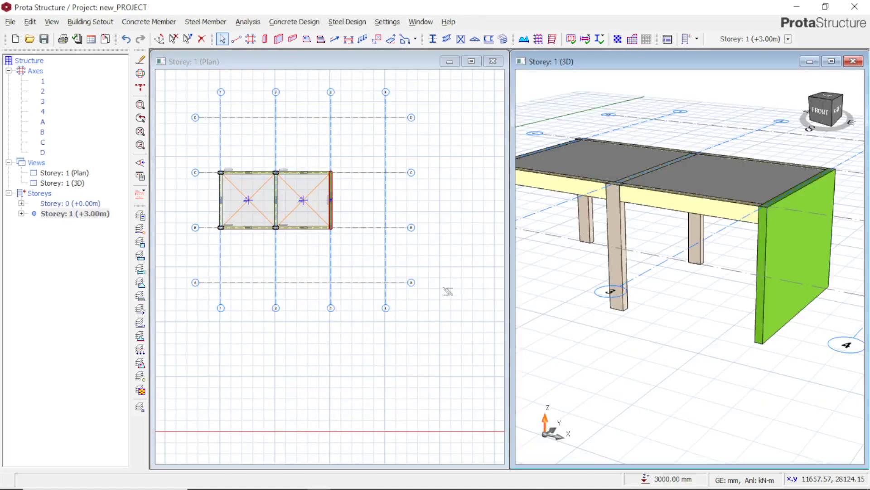
pyautogui.scroll(-2, 670, 224)
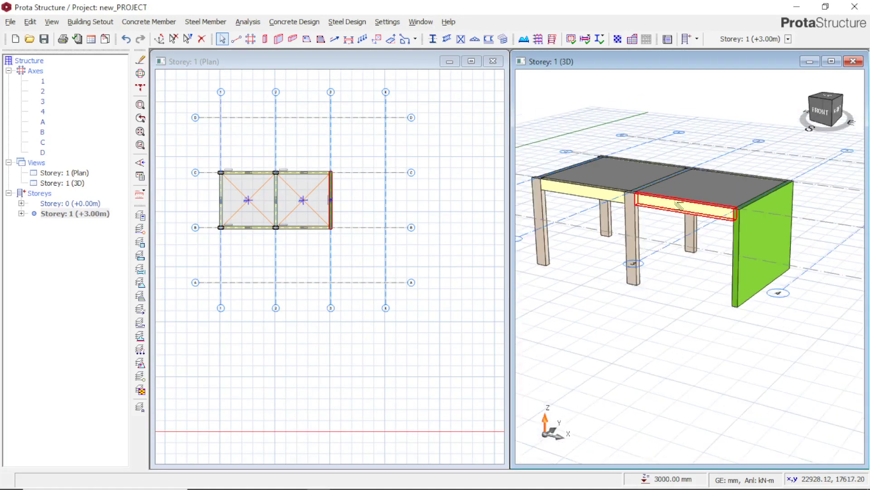
pyautogui.moveTo(730, 286)
pyautogui.mouseDown(button='middle')
pyautogui.moveTo(668, 286)
pyautogui.moveTo(701, 266)
pyautogui.moveTo(724, 285)
pyautogui.mouseUp(button='middle')
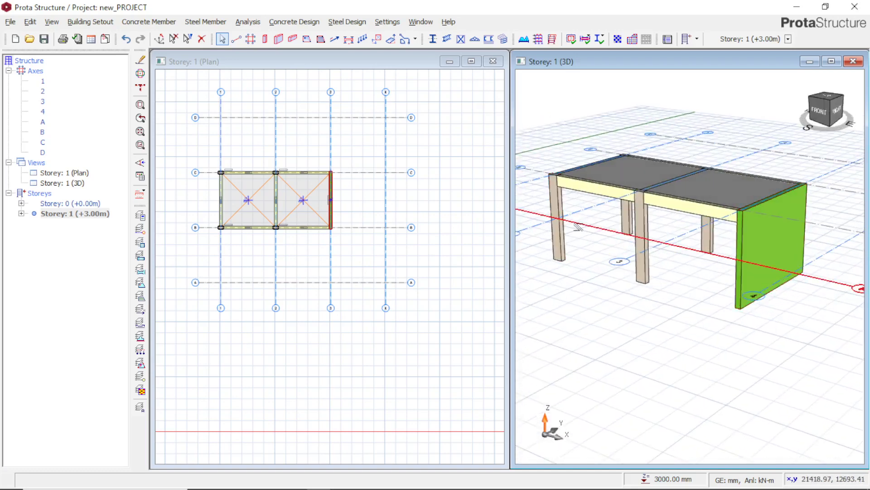
pyautogui.scroll(-1, 577, 226)
pyautogui.scroll(1, 577, 227)
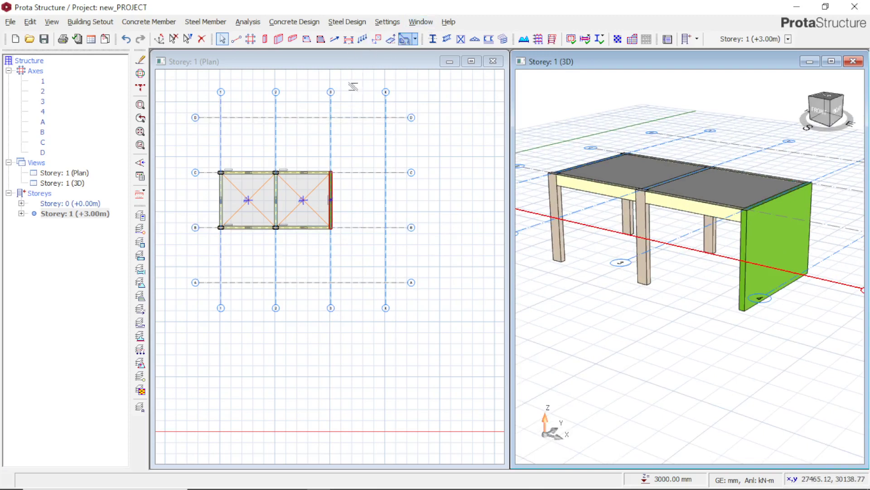
# Select the column at axes 2 and B in the plan, zoom to it, and bring the framed bays back into view
pyautogui.click(275, 227)
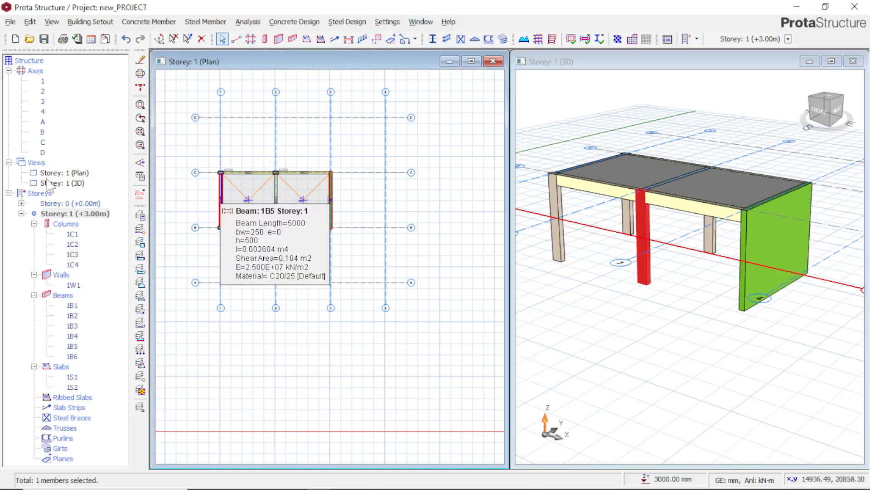
pyautogui.click(140, 132)
pyautogui.click(140, 132)
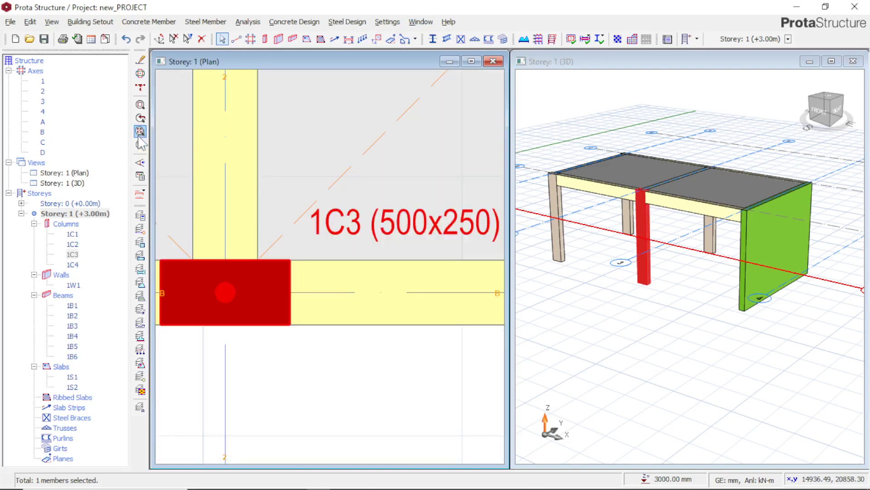
pyautogui.click(140, 145)
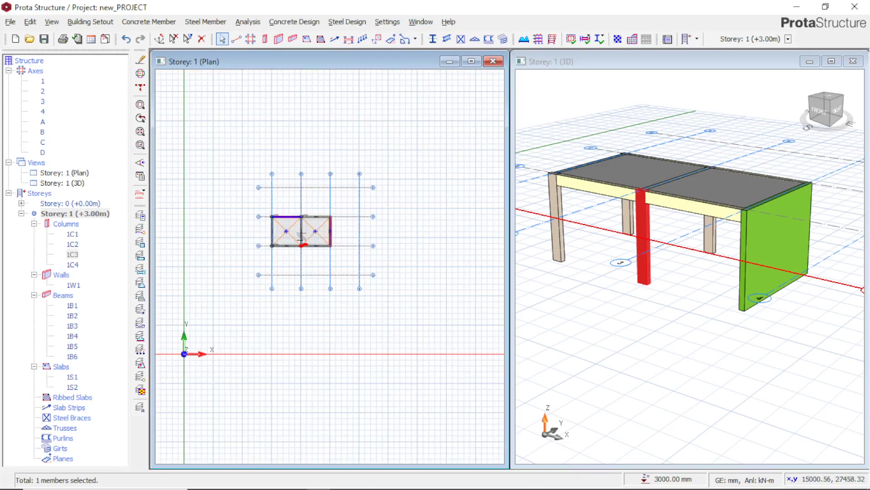
pyautogui.scroll(3, 308, 253)
pyautogui.scroll(1, 227, 169)
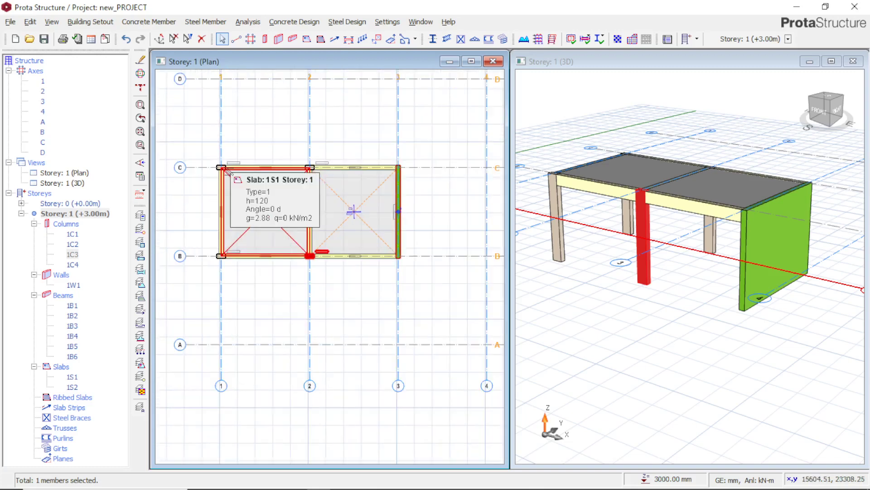
pyautogui.scroll(1, 227, 164)
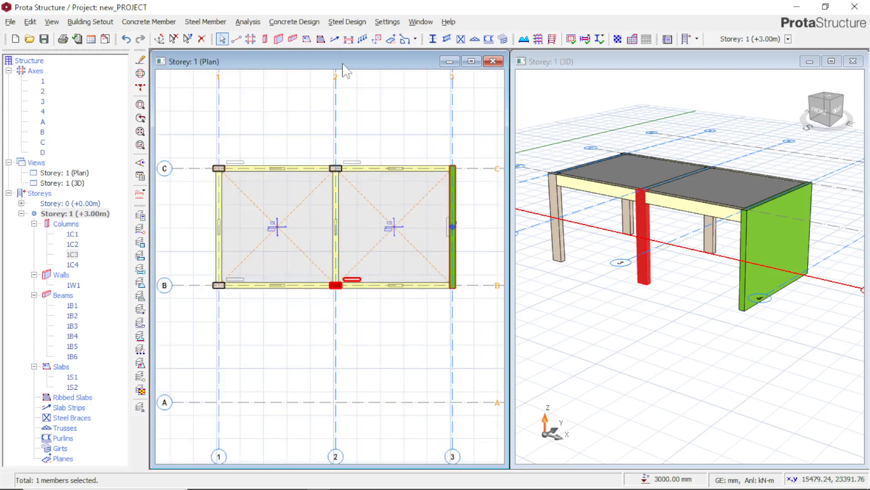
# Hide the column layer group in both the plan and 3D views, and show it again
pyautogui.click(376, 38)
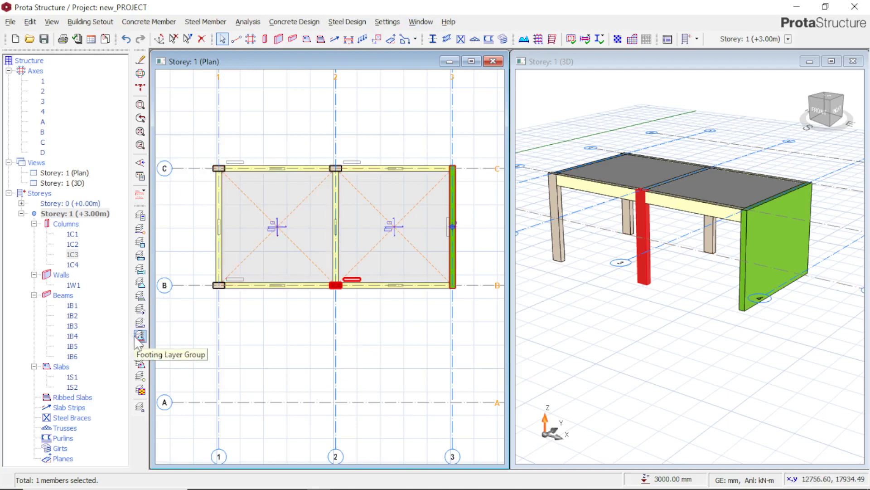
pyautogui.click(139, 247)
pyautogui.click(139, 248)
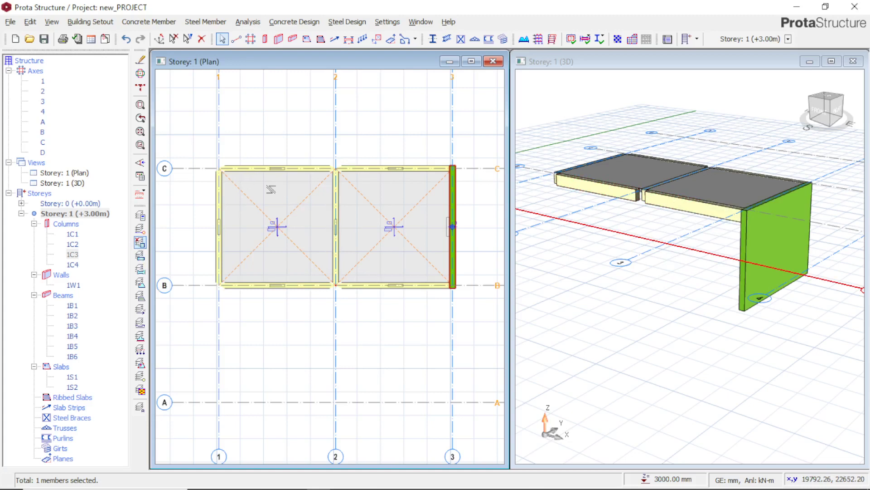
pyautogui.click(142, 245)
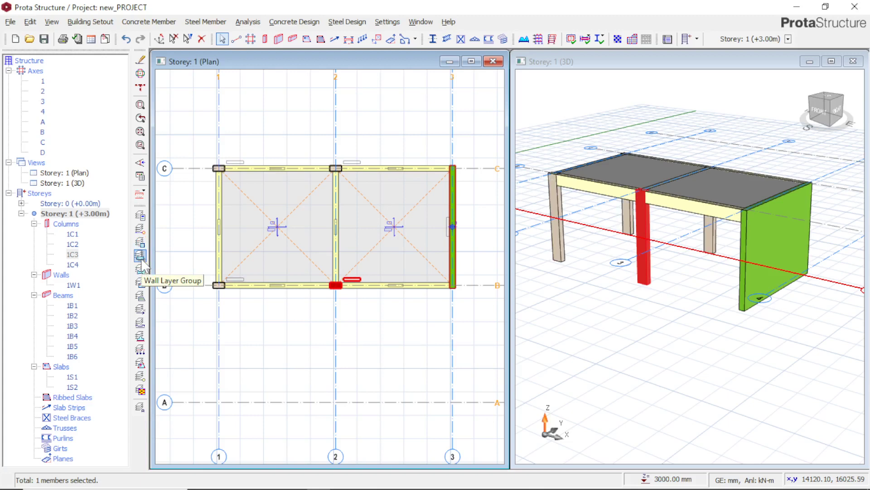
# Hide the wall layer group, show it again, and clear the column selection
pyautogui.click(141, 256)
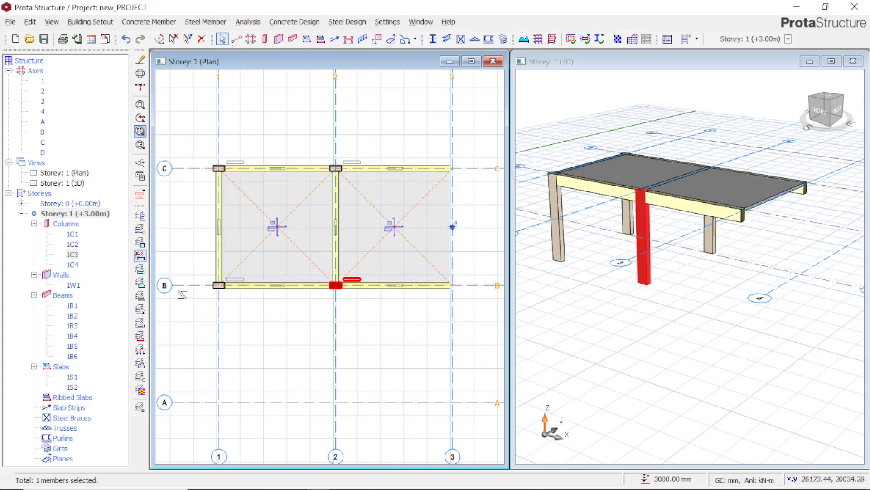
pyautogui.click(141, 256)
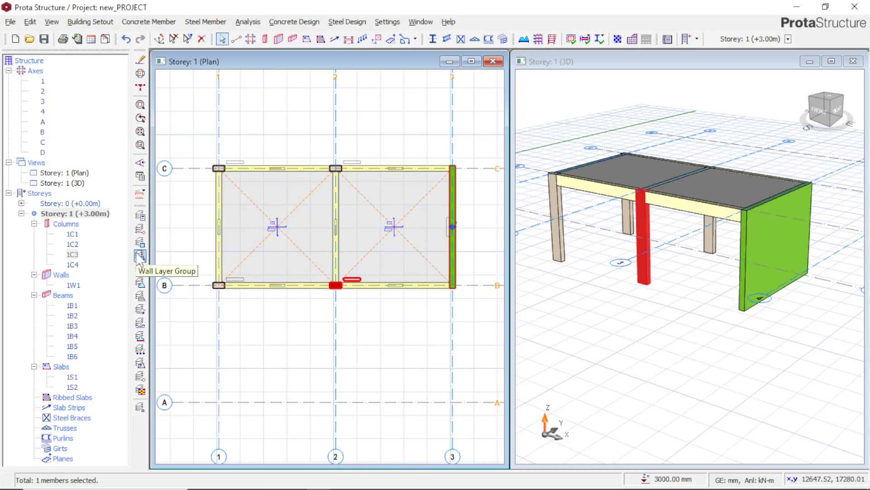
pyautogui.click(404, 354)
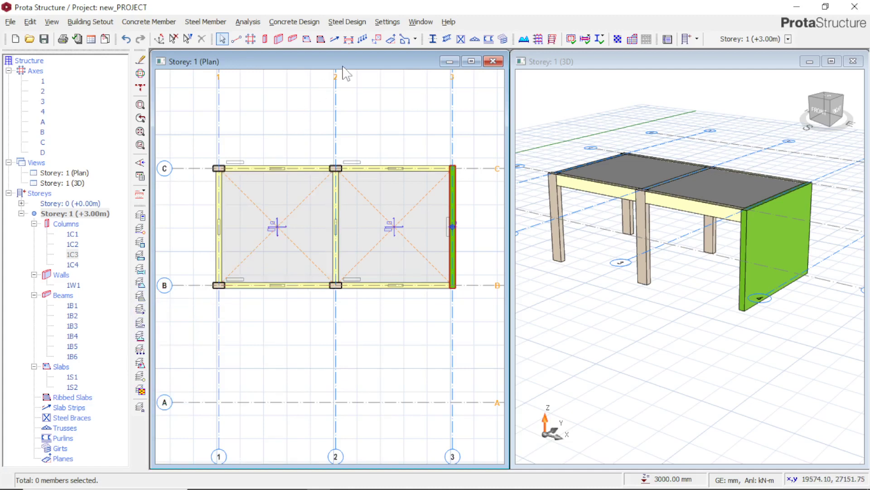
# Draw an analytical slab strip about 12500 mm long in the X direction across both slabs, midway between axes B and C
pyautogui.click(332, 40)
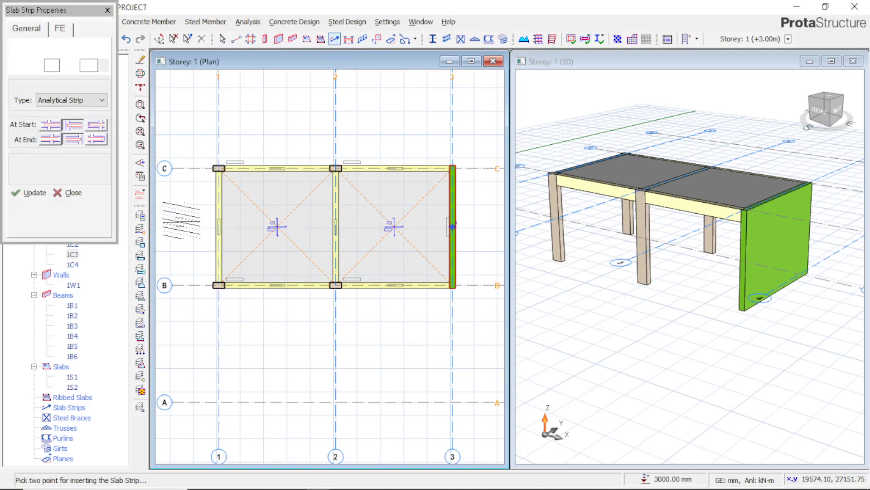
pyautogui.click(479, 227)
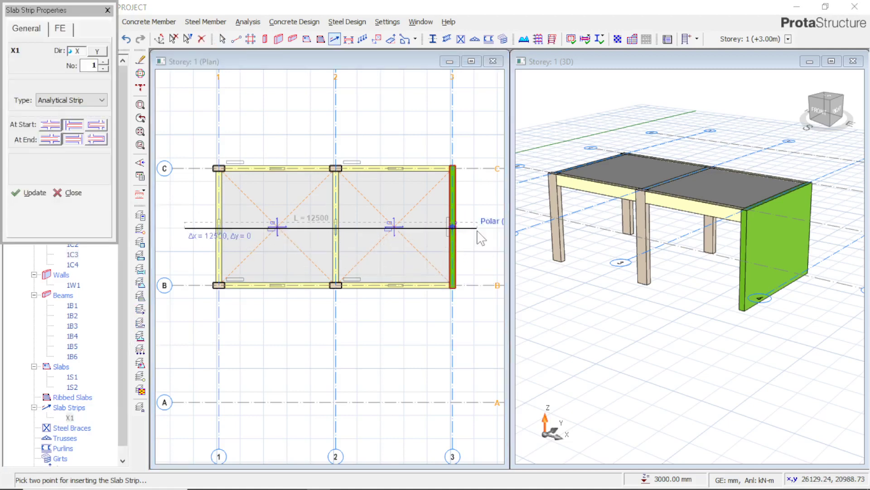
pyautogui.click(526, 296)
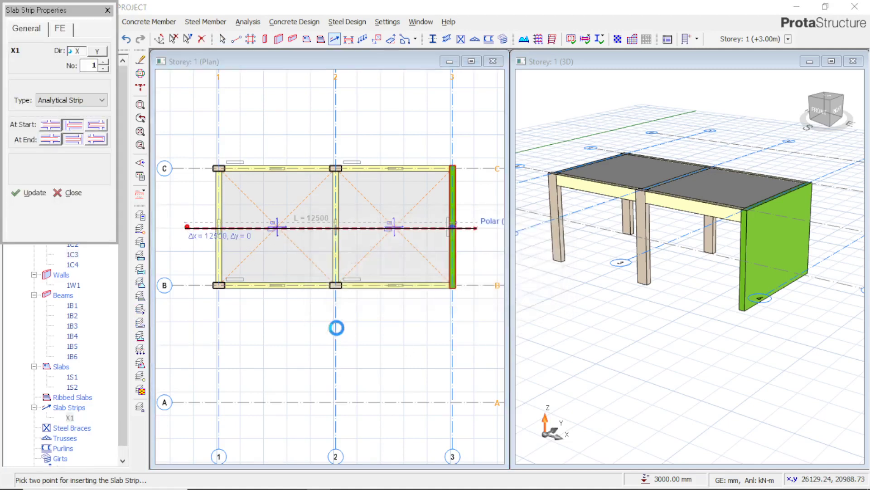
# Draw two more analytical slab strips in the Y direction, one through each slab bay across axes B and C
pyautogui.click(531, 295)
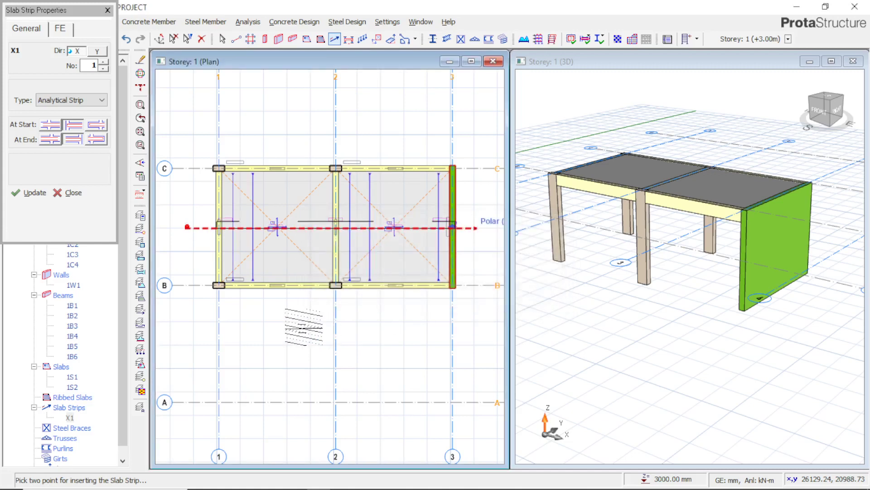
pyautogui.click(303, 134)
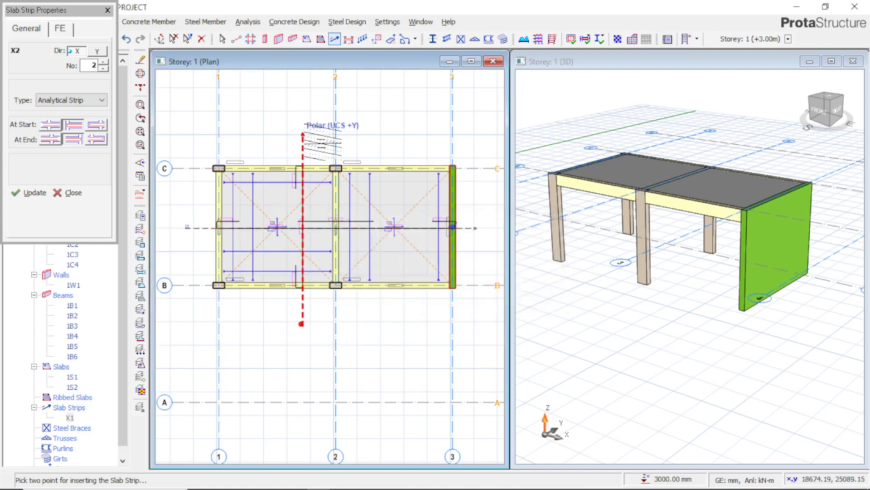
pyautogui.click(396, 323)
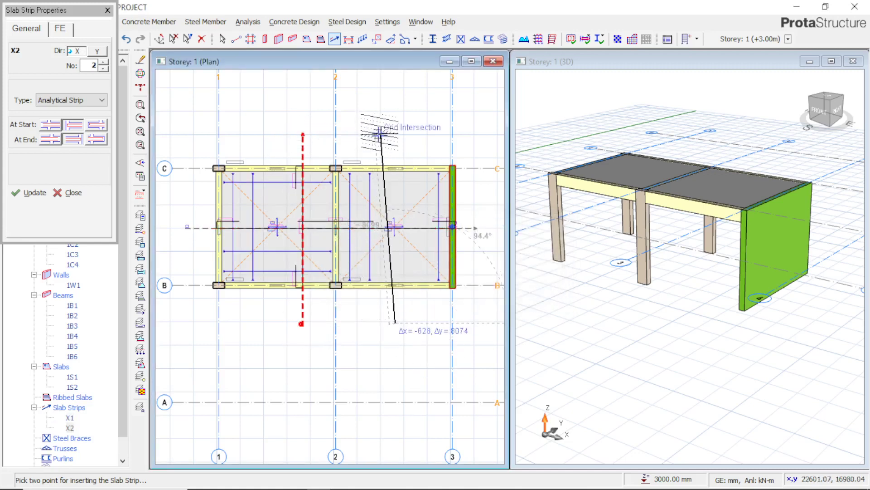
pyautogui.click(395, 145)
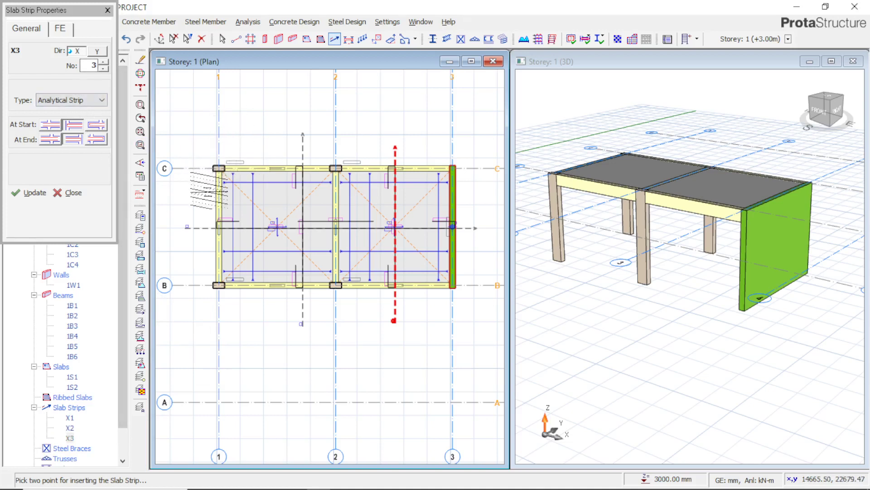
pyautogui.press('Escape')
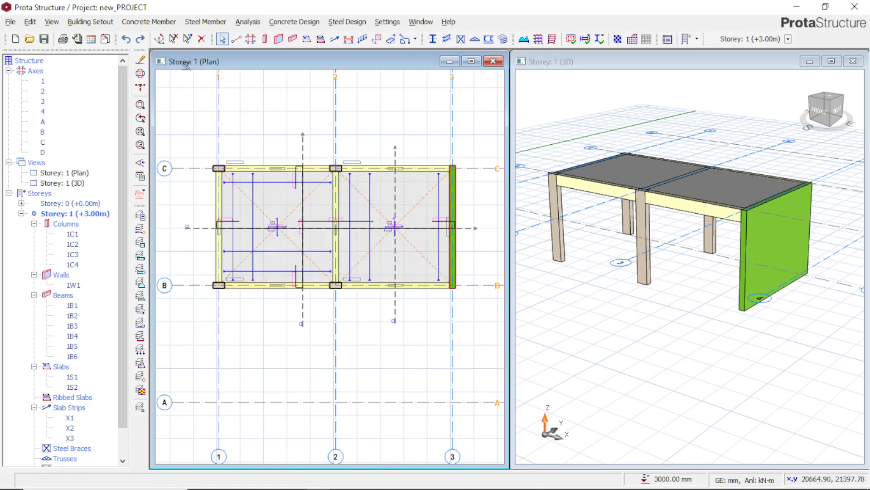
# Undo the latest slab bar changes and hide the slab reinforcement layer group in the plan
pyautogui.click(126, 39)
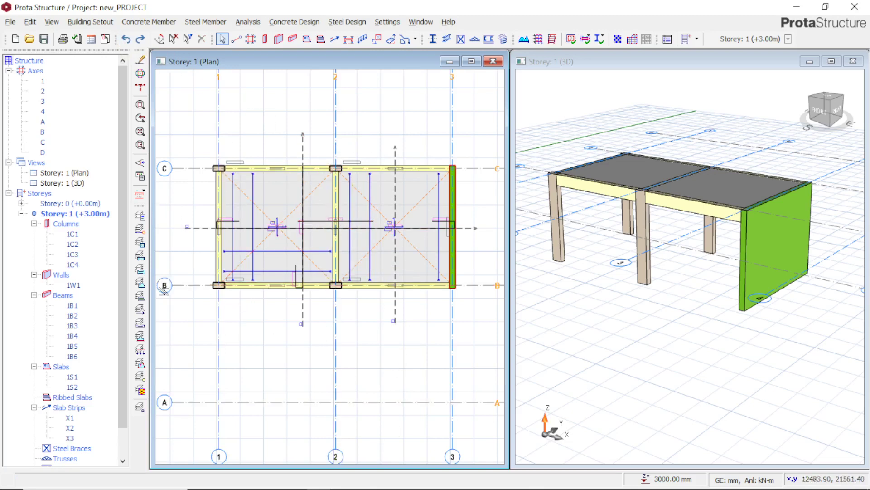
pyautogui.click(139, 329)
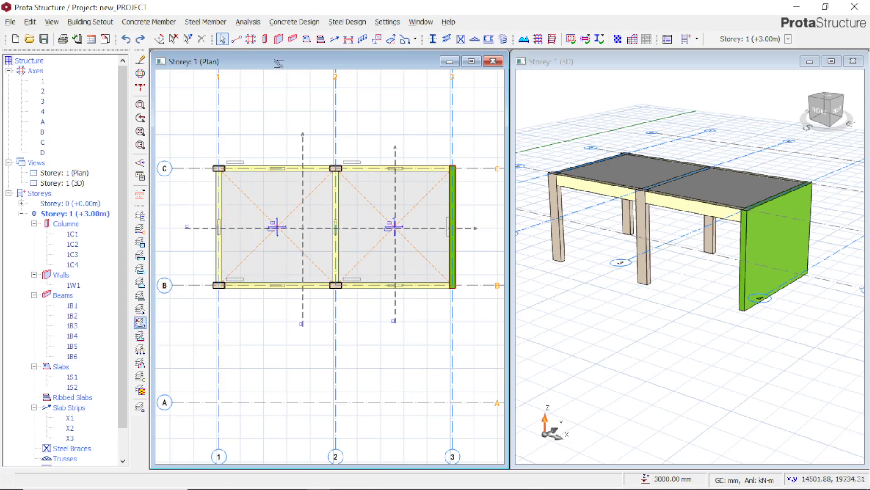
pyautogui.click(335, 40)
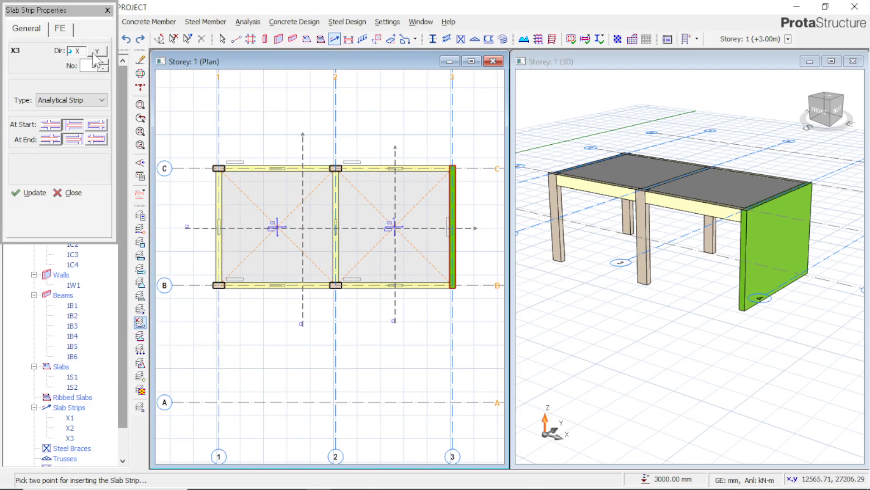
pyautogui.click(107, 10)
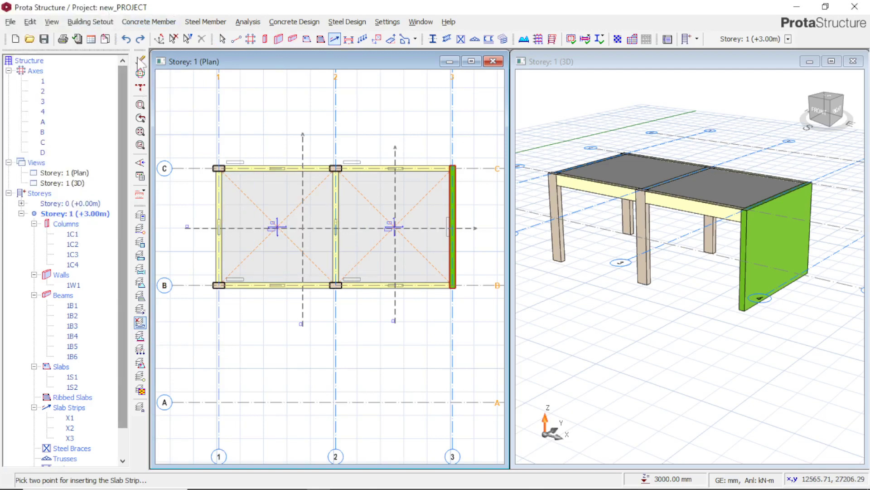
pyautogui.press('Escape')
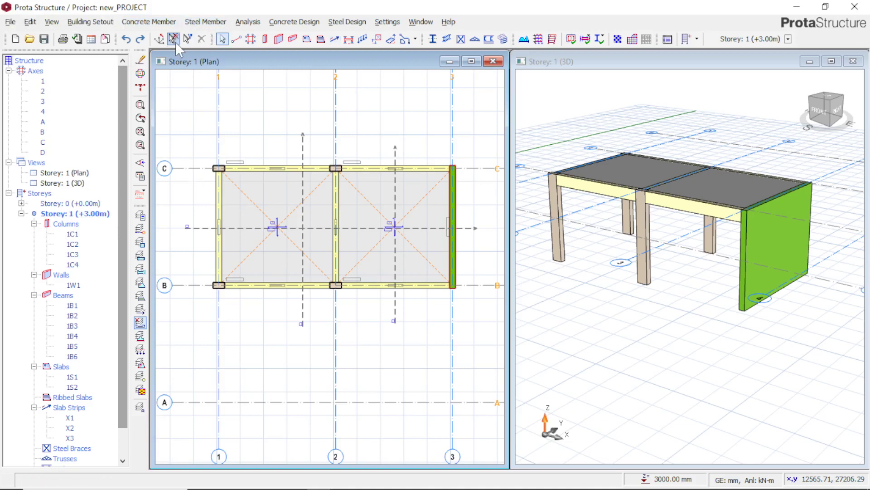
# Open the selection filter, exclude all element types, and try to select the slab strip between axes 2 and 3
pyautogui.click(187, 39)
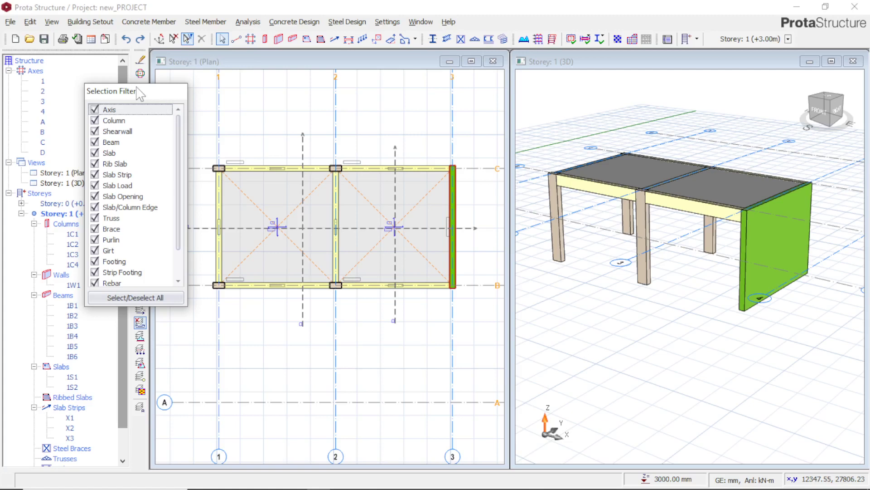
pyautogui.moveTo(134, 92); pyautogui.dragTo(101, 101)
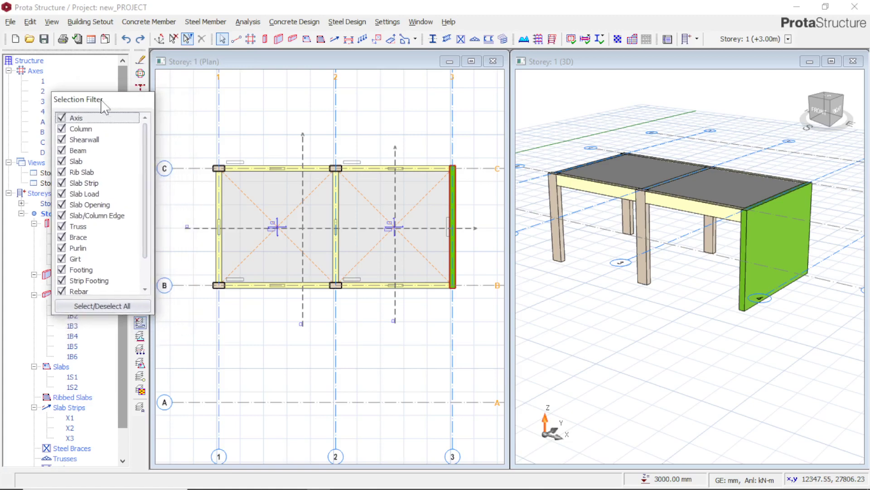
pyautogui.click(118, 309)
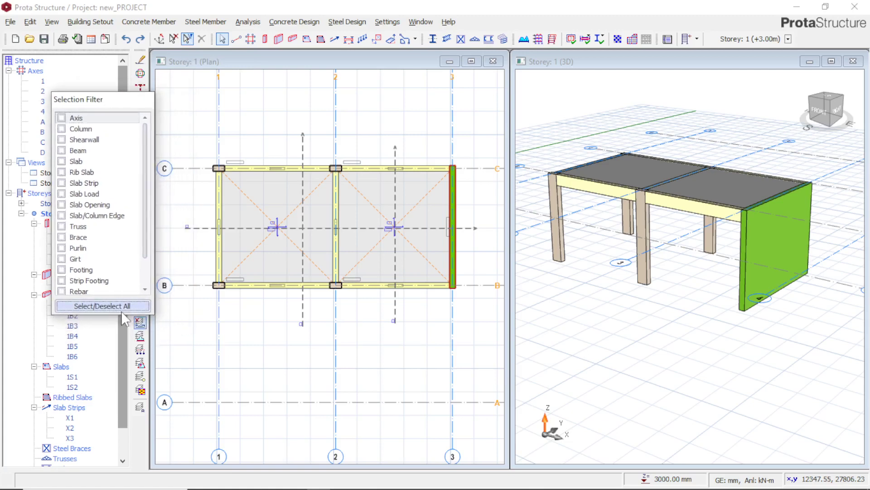
pyautogui.click(391, 318)
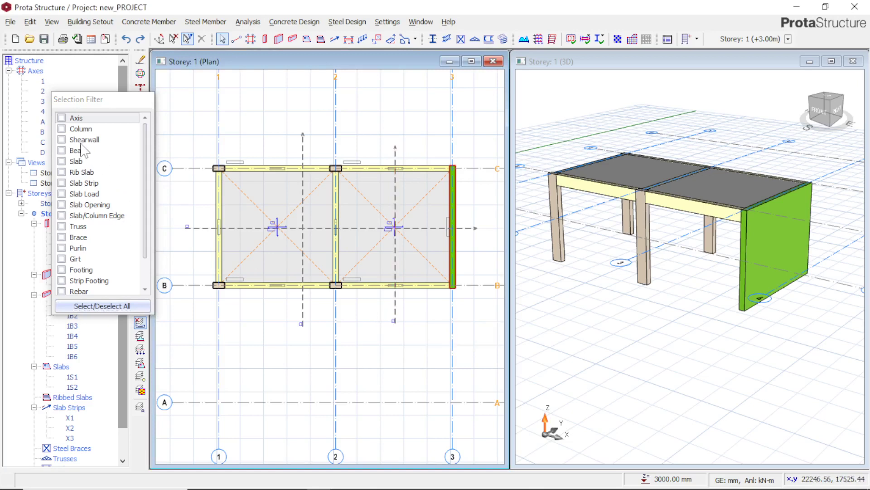
# Allow only Slab Strip in the selection filter, window-select the framed bays in the plan, and delete the slab strips
pyautogui.click(64, 183)
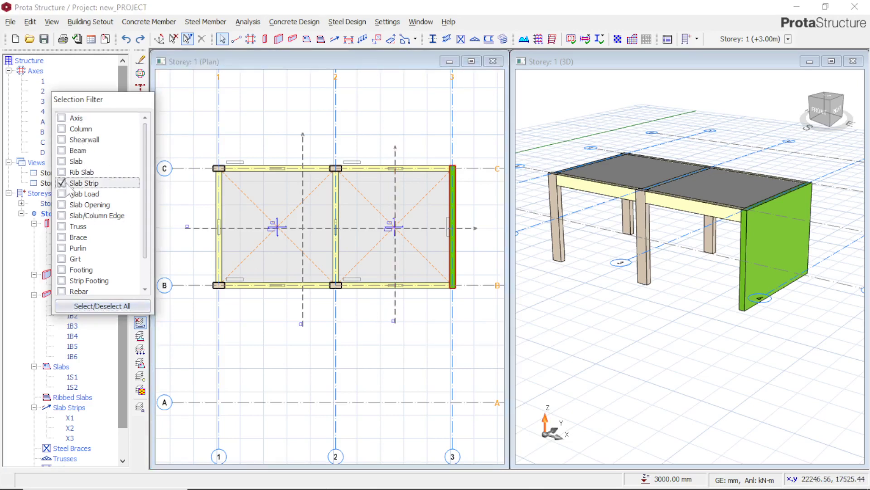
pyautogui.click(454, 344)
pyautogui.moveTo(479, 336); pyautogui.dragTo(192, 130)
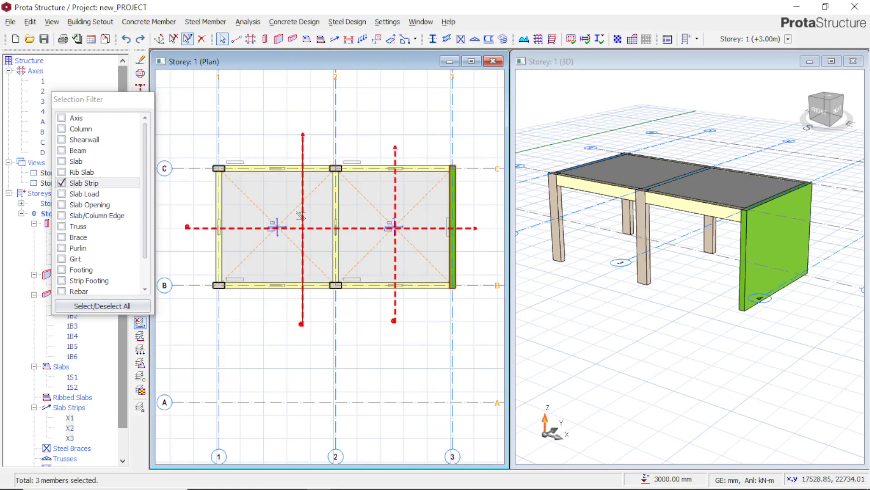
pyautogui.press('Delete')
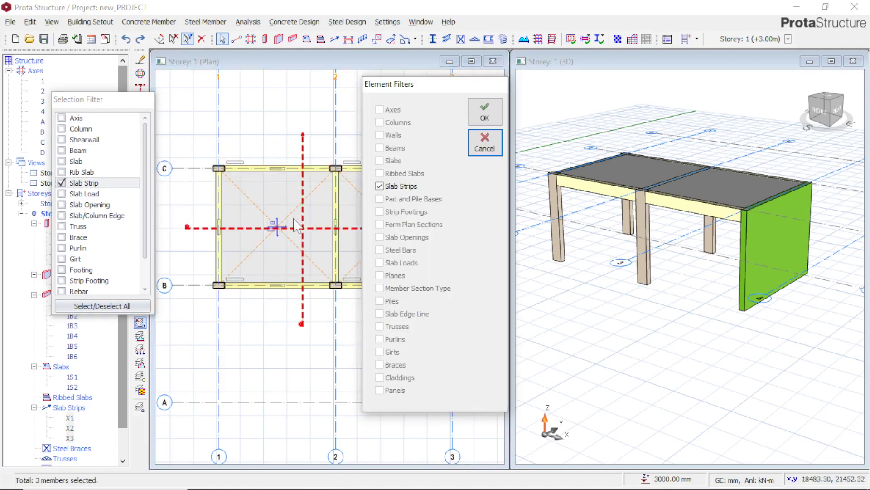
pyautogui.click(481, 113)
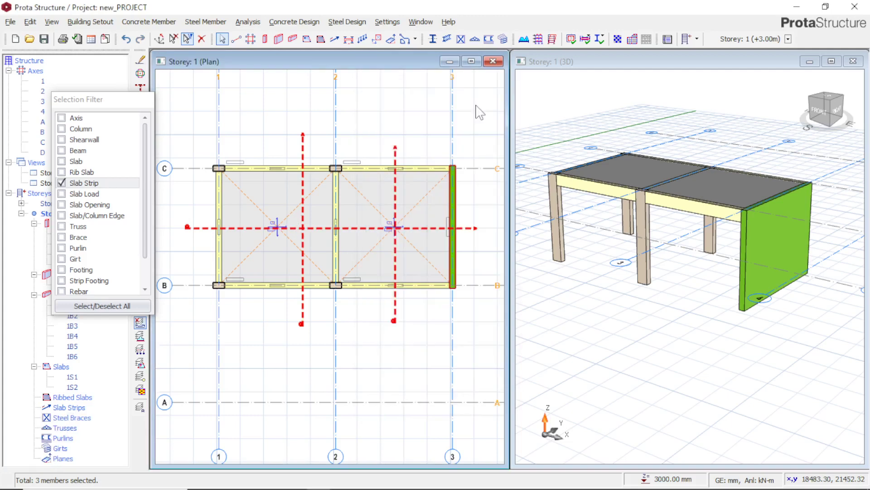
# Re-enable all element types in the selection filter, window-select the whole frame in the plan, and clear the selection
pyautogui.click(78, 183)
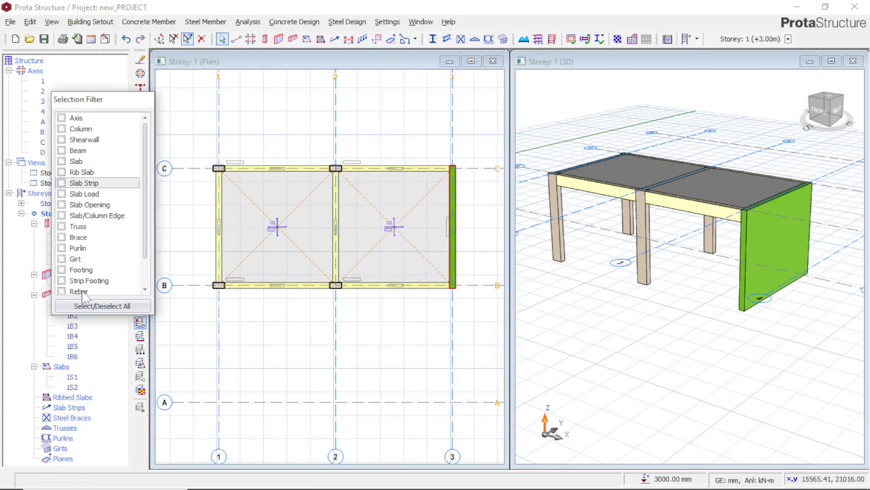
pyautogui.click(93, 303)
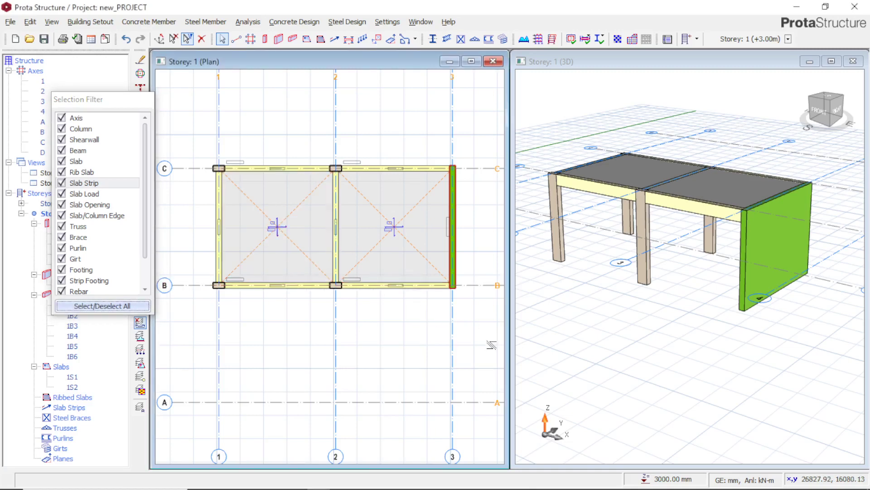
pyautogui.moveTo(493, 344); pyautogui.dragTo(183, 123)
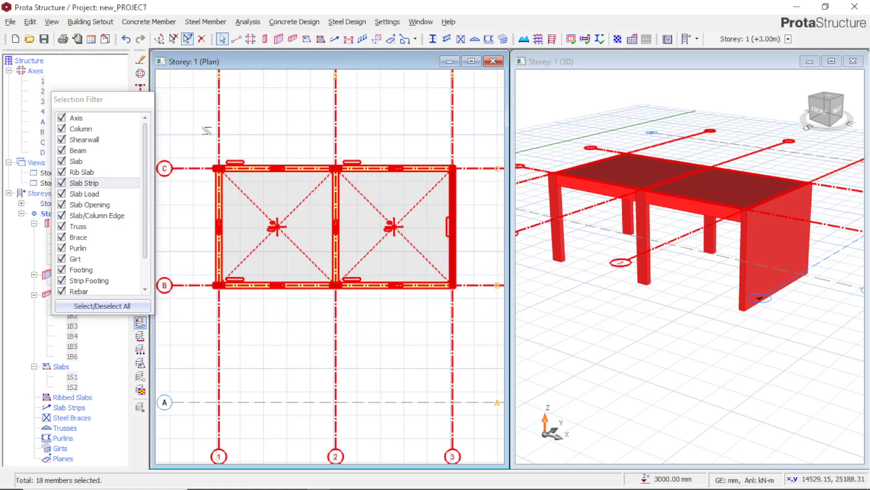
pyautogui.click(438, 354)
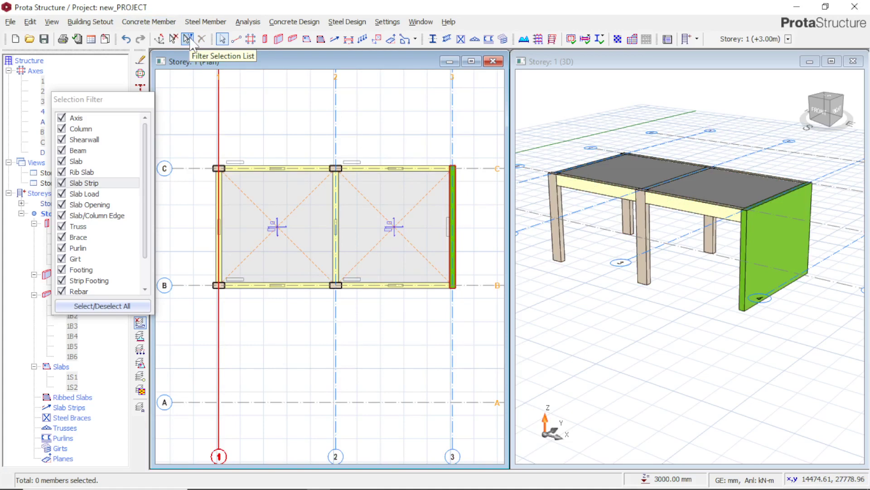
# Allow only Slab in the selection filter, window-select the framed bays, and delete both slabs
pyautogui.click(92, 308)
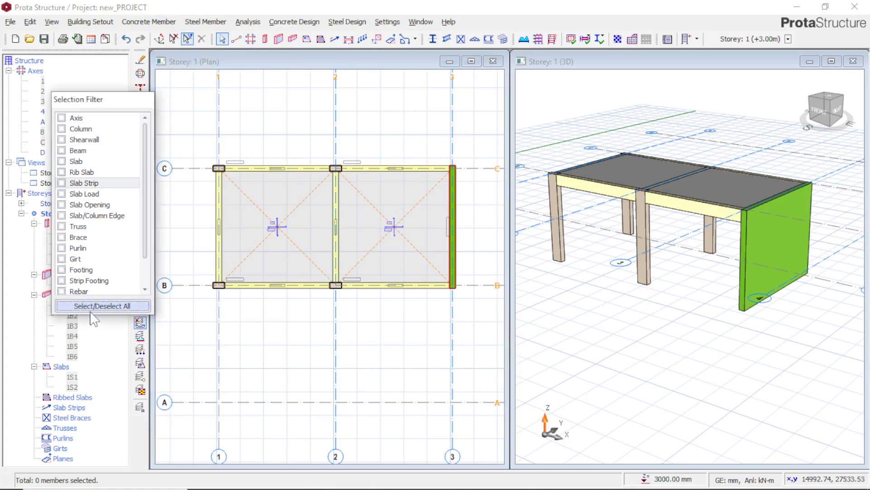
pyautogui.click(85, 163)
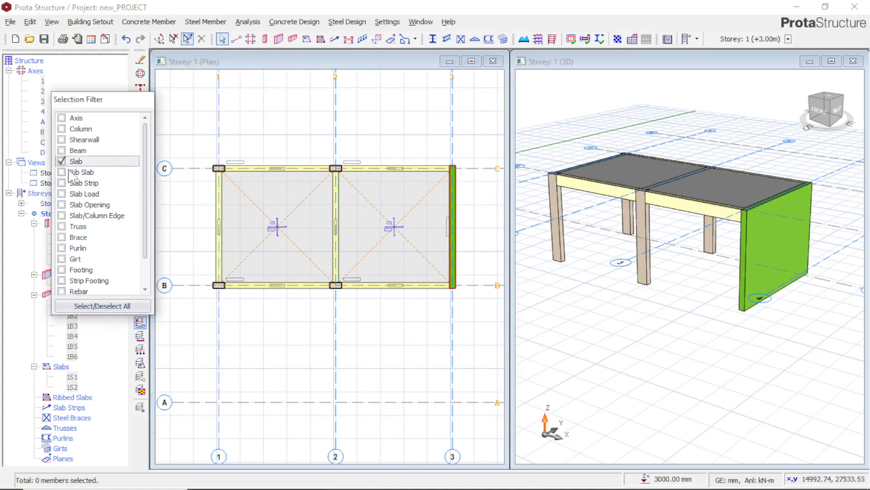
pyautogui.moveTo(481, 365); pyautogui.dragTo(199, 121)
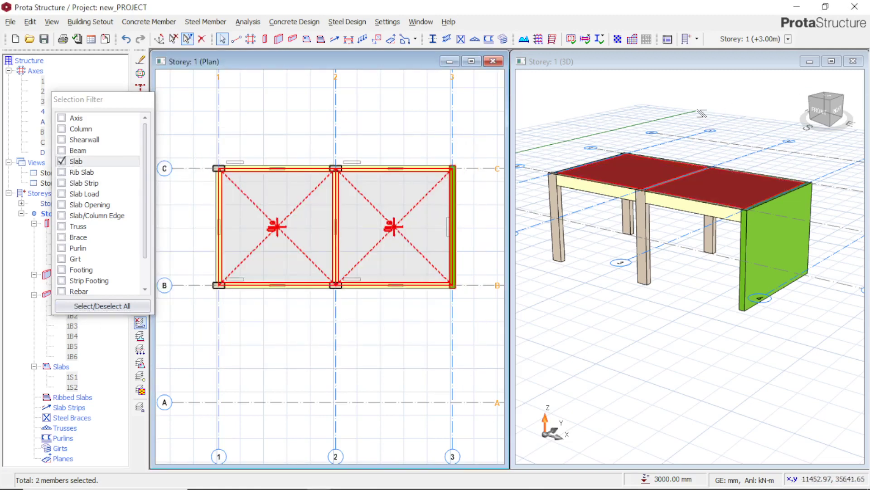
pyautogui.press('Delete')
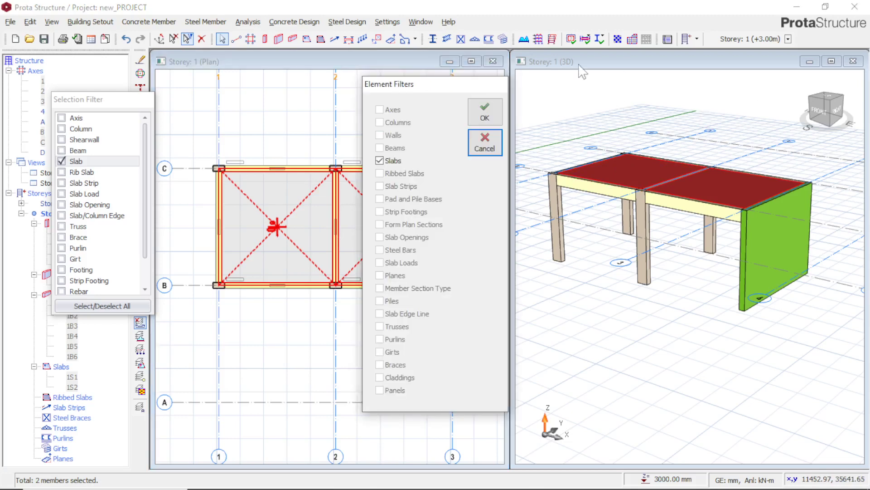
pyautogui.click(484, 113)
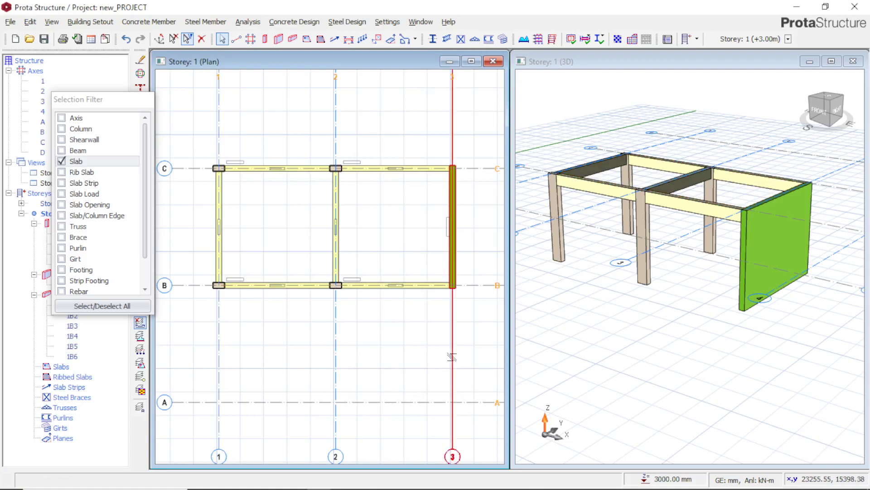
# Delete all beams in the framed bays using a Beam-only selection filter, and re-enable all element types in the filter
pyautogui.click(107, 310)
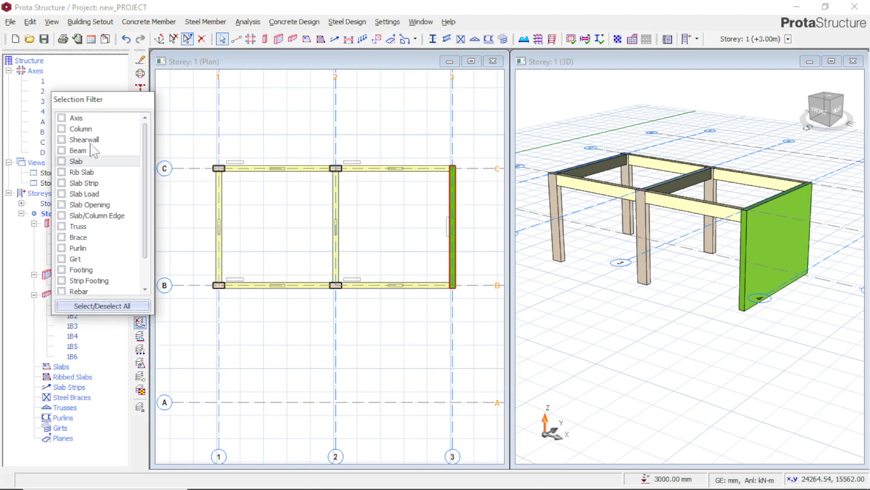
pyautogui.click(78, 150)
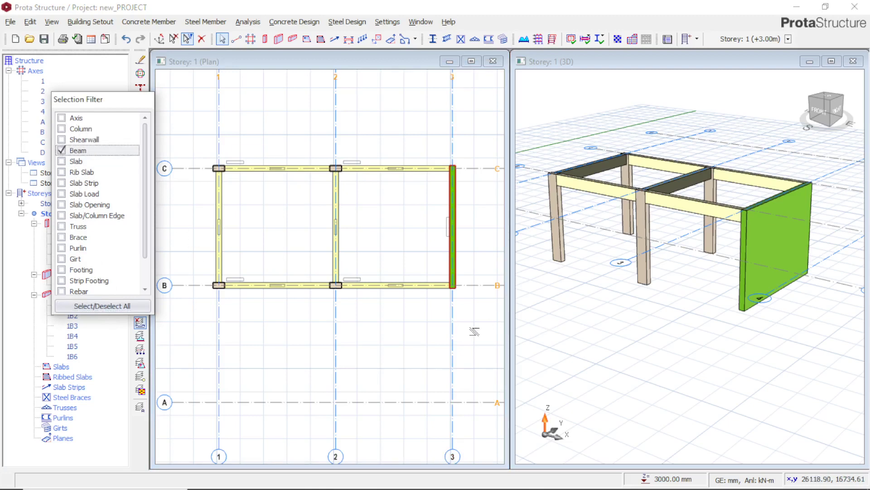
pyautogui.moveTo(480, 331); pyautogui.dragTo(191, 144)
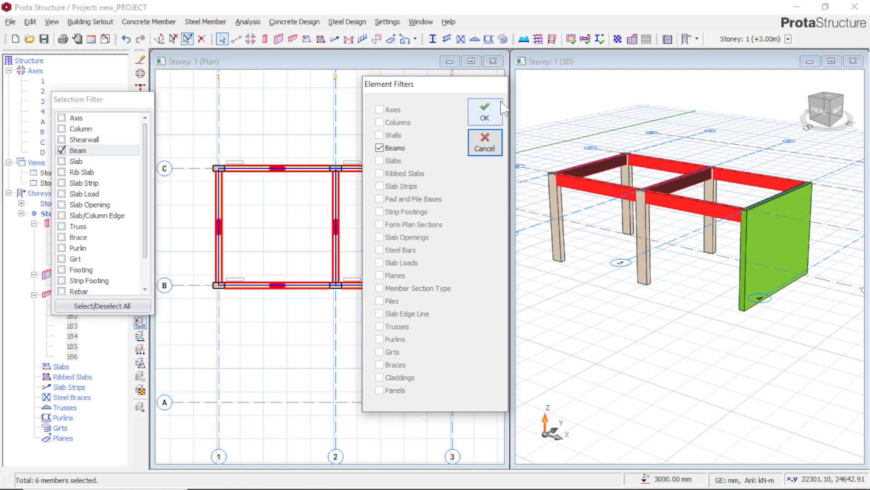
pyautogui.click(499, 112)
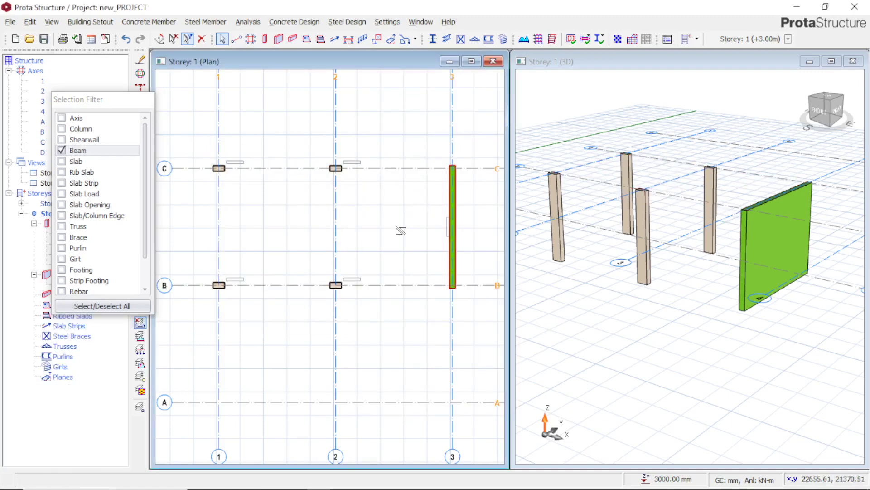
pyautogui.moveTo(426, 359); pyautogui.dragTo(362, 340)
pyautogui.click(120, 306)
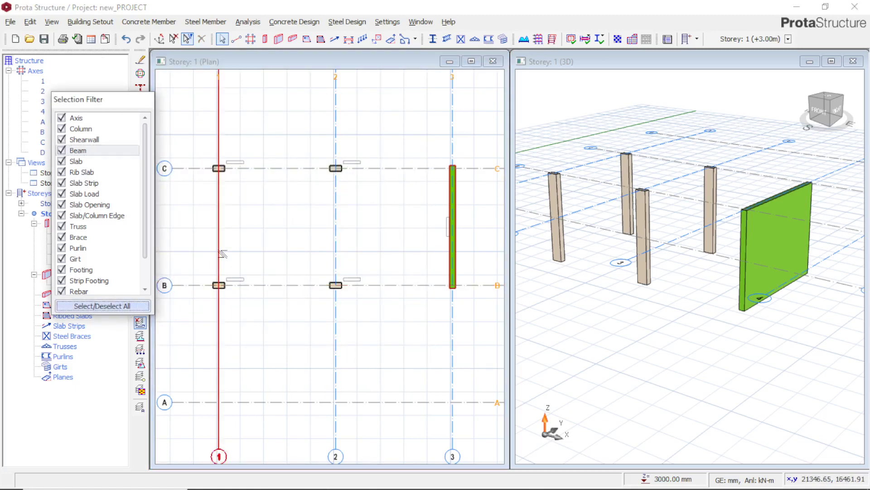
# Allow only Column in the selection filter, window-select the framed bays in the plan, and cancel the element filter dialog
pyautogui.click(111, 306)
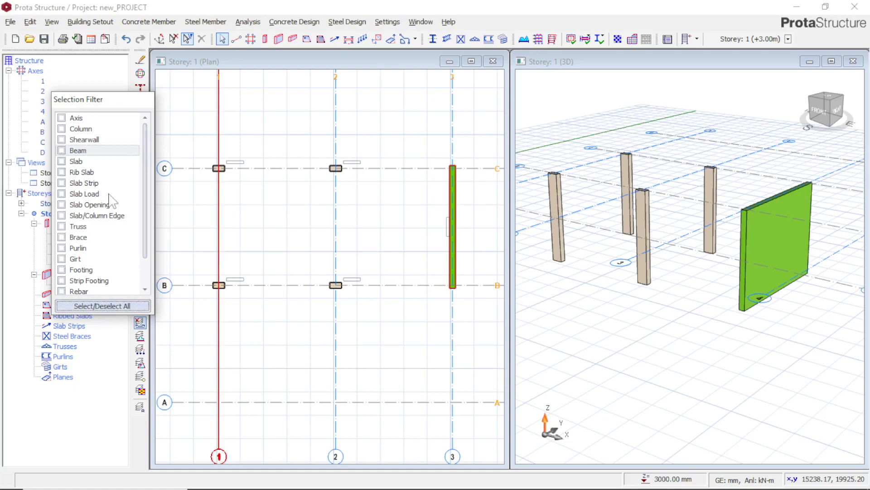
pyautogui.click(98, 129)
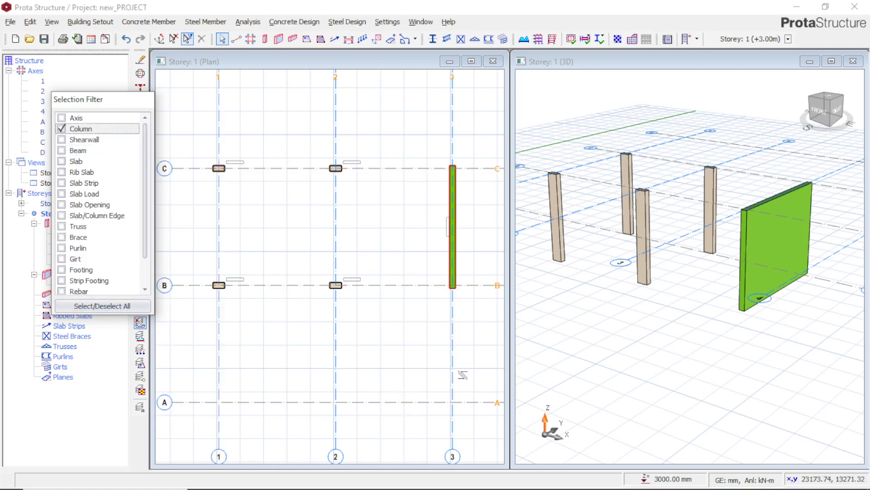
pyautogui.moveTo(466, 369); pyautogui.dragTo(141, 139)
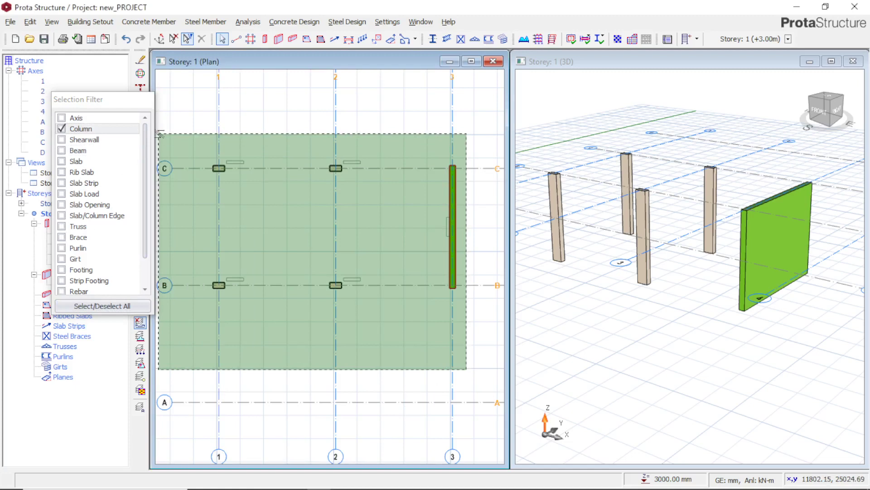
pyautogui.moveTo(160, 135); pyautogui.dragTo(160, 134)
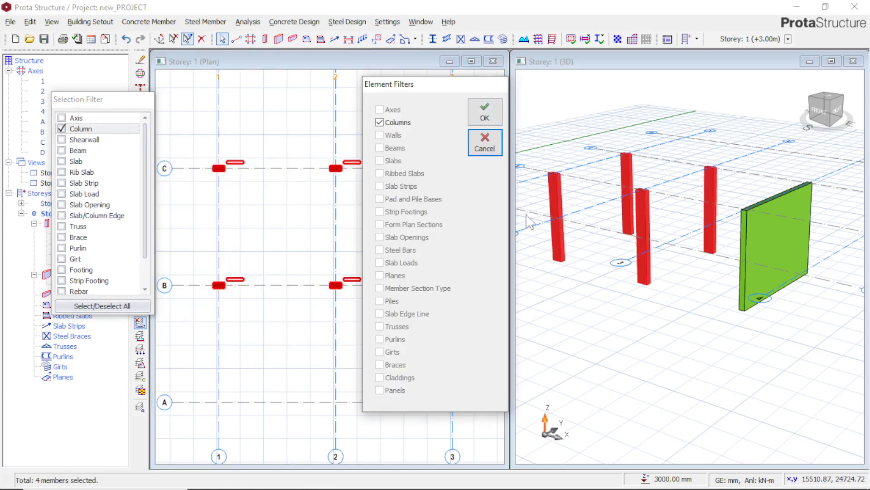
pyautogui.click(477, 141)
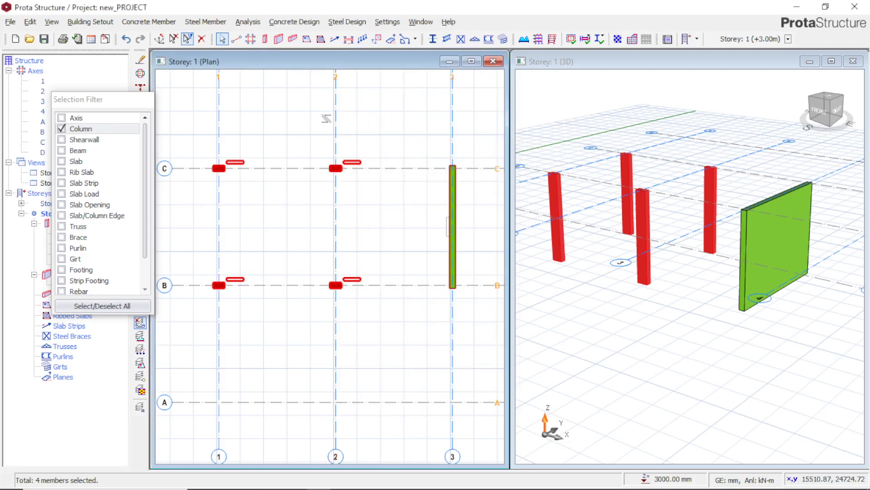
# Undo the last three deletions to restore the beams, slabs and slab strips
pyautogui.click(126, 39)
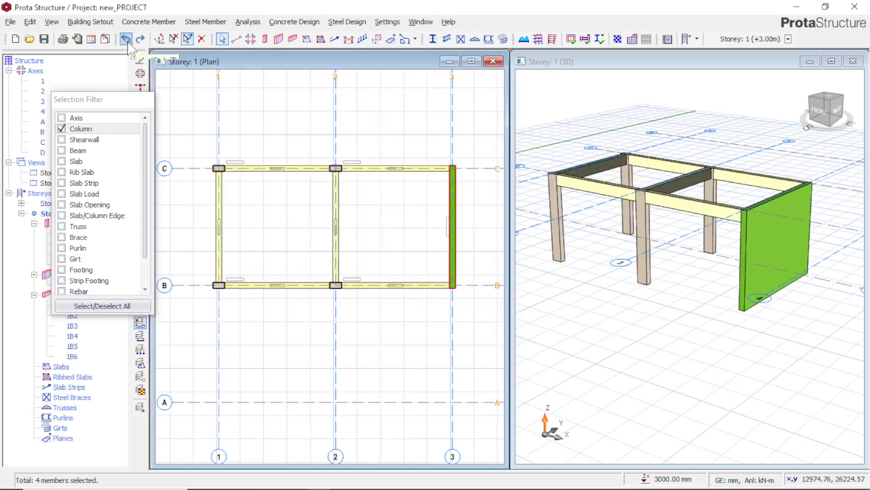
pyautogui.click(126, 39)
pyautogui.click(126, 39)
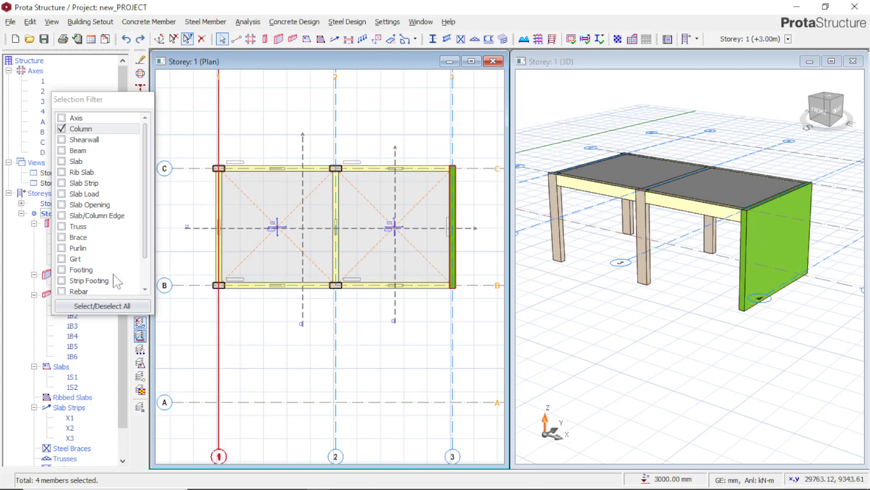
# Close the selection filter and collapse the Storey 1 branch in the structure tree
pyautogui.click(188, 39)
pyautogui.click(21, 213)
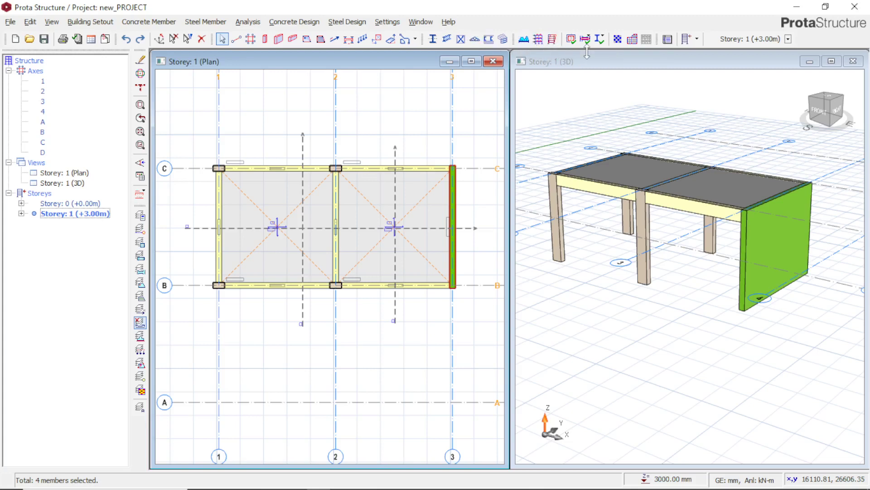
pyautogui.click(697, 39)
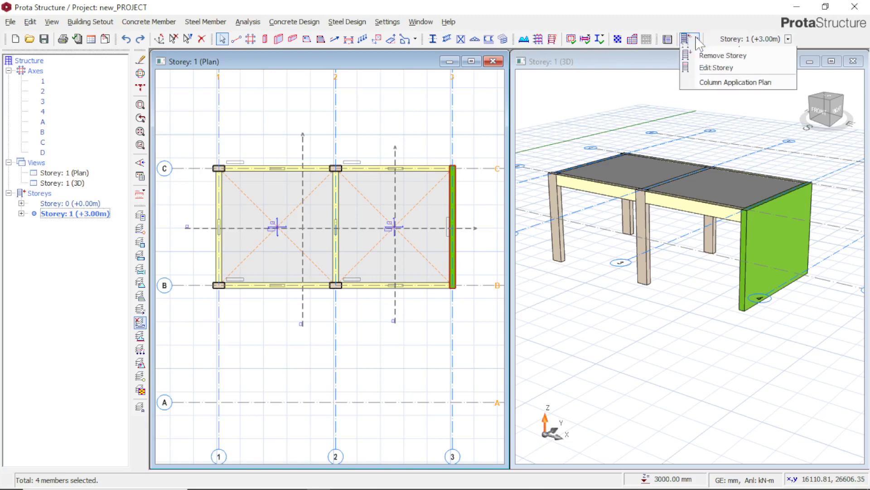
pyautogui.click(697, 40)
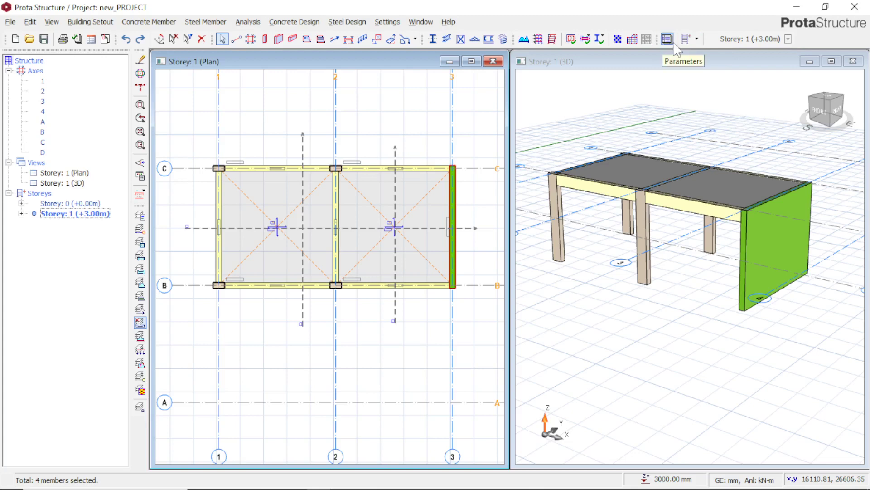